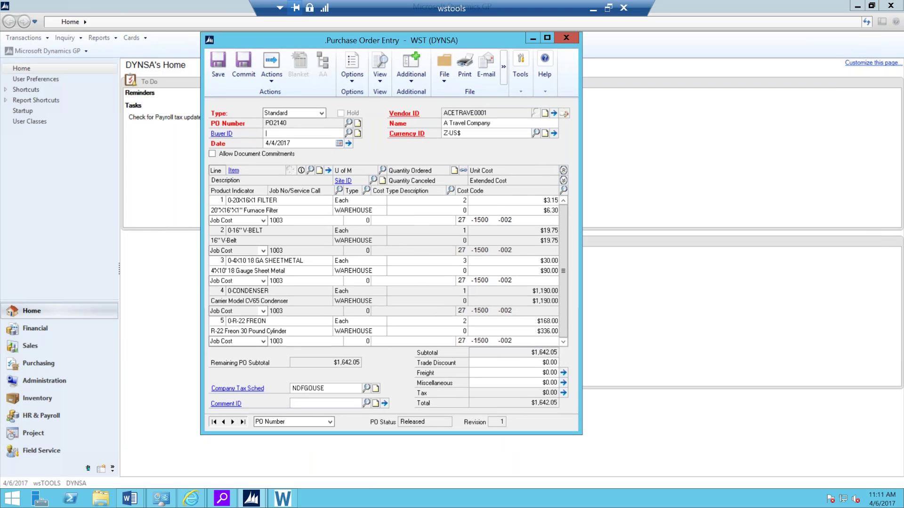
Start the Create and Copy New PO action, entering the displayed purchase order's number as the source
{"action": "left_click_drag", "start_coordinate": [380, 434], "coordinate": [376, 464]}
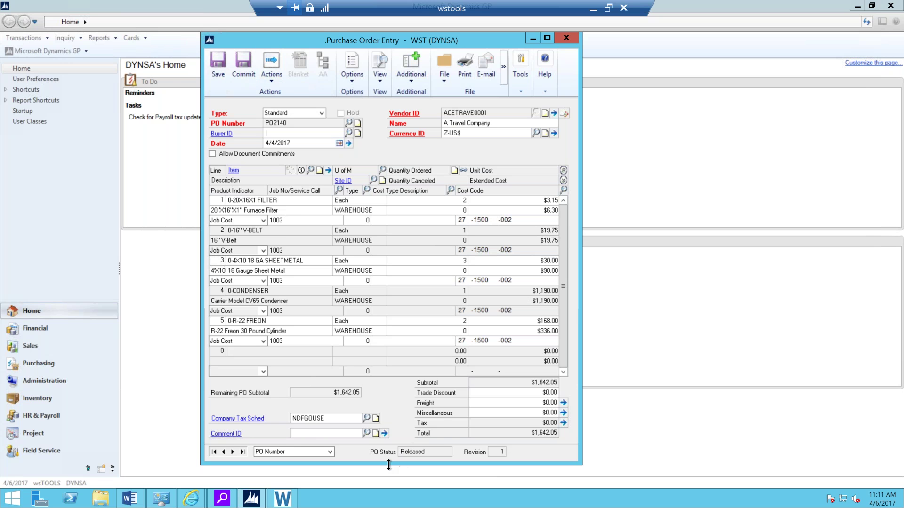
{"action": "left_click_drag", "start_coordinate": [388, 461], "coordinate": [368, 271]}
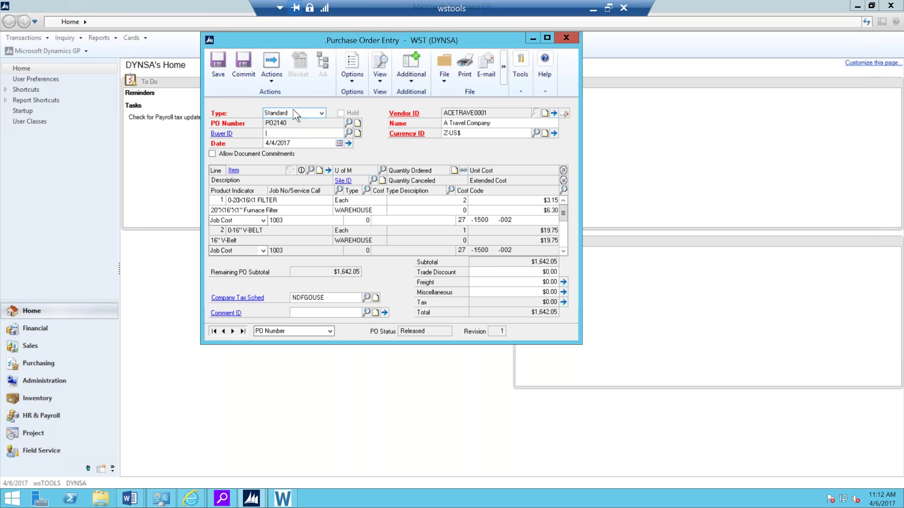
{"action": "left_click", "coordinate": [275, 68]}
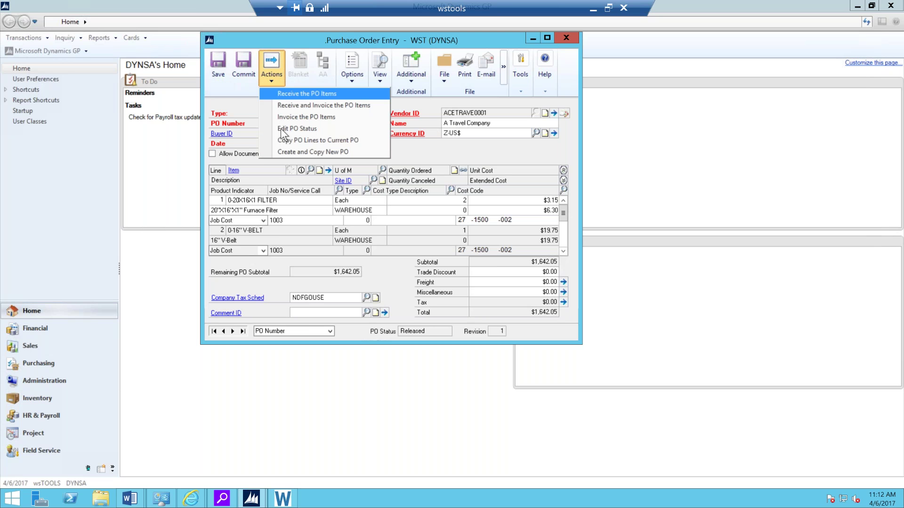
{"action": "left_click", "coordinate": [282, 151]}
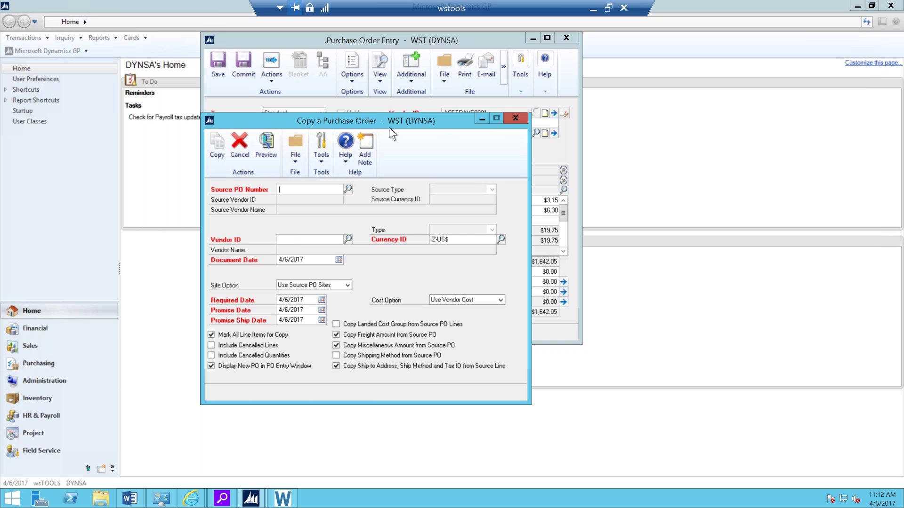
{"action": "type", "text": "PO2140"}
{"action": "key", "text": "Tab"}
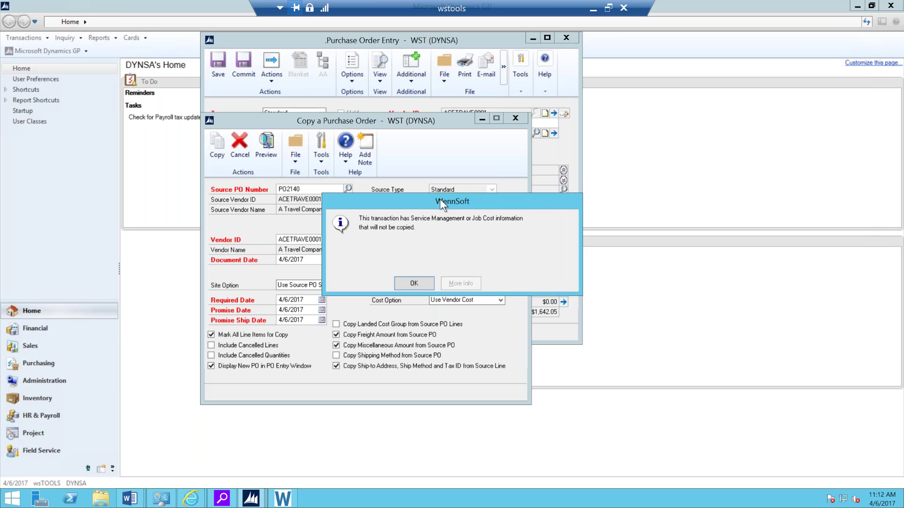
{"action": "left_click_drag", "start_coordinate": [439, 198], "coordinate": [403, 153]}
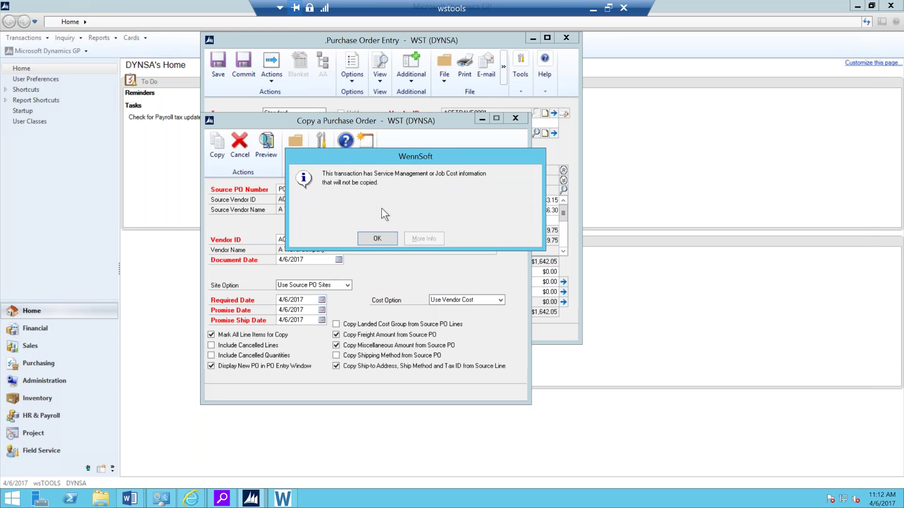
{"action": "left_click", "coordinate": [376, 238]}
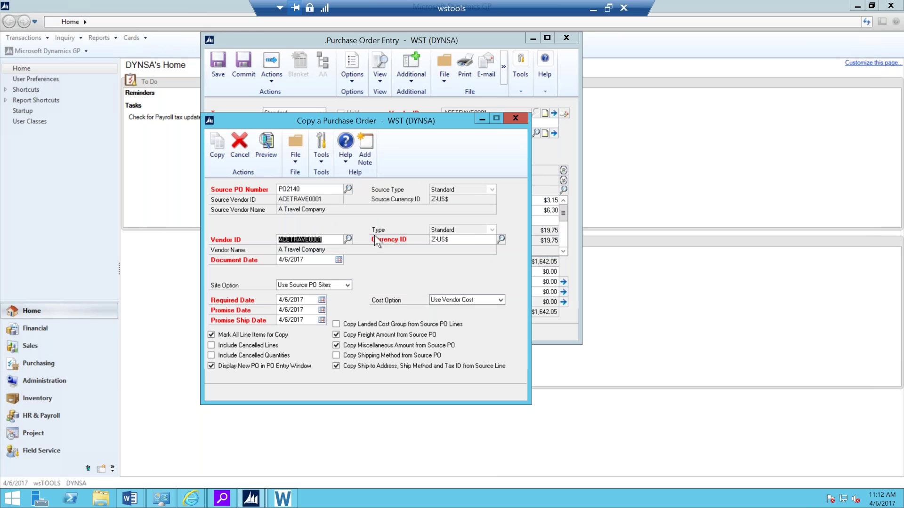
Change the new order's vendor to AAIN0001, AA Insulation Company, Inc., and create the copied purchase order
{"action": "left_click", "coordinate": [348, 239]}
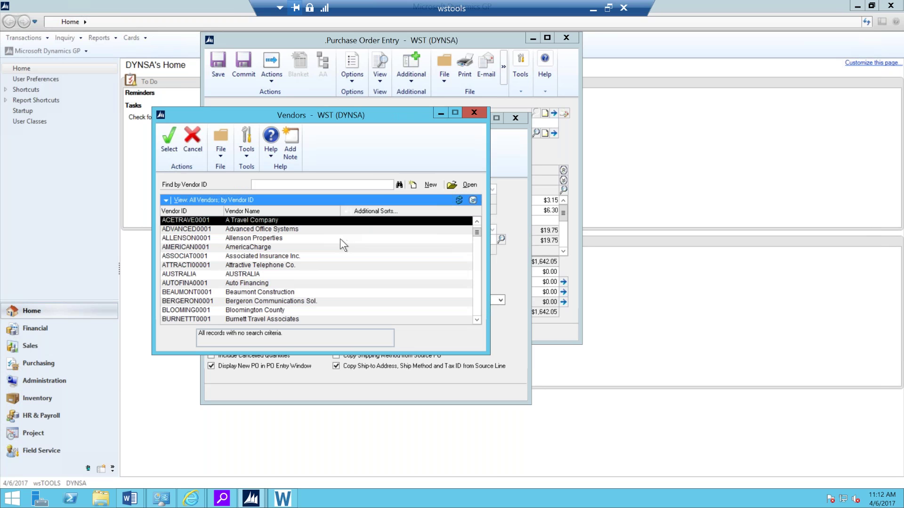
{"action": "left_click", "coordinate": [476, 221]}
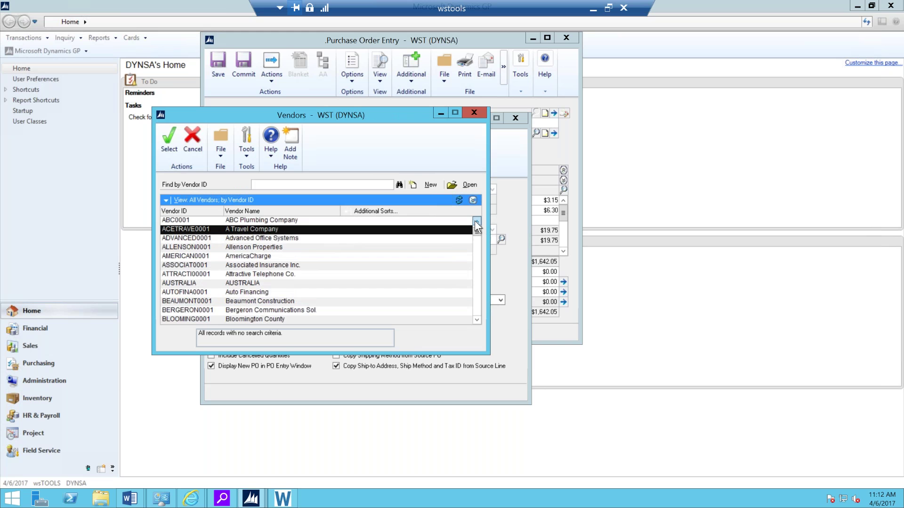
{"action": "left_click", "coordinate": [475, 221]}
{"action": "left_click", "coordinate": [476, 222]}
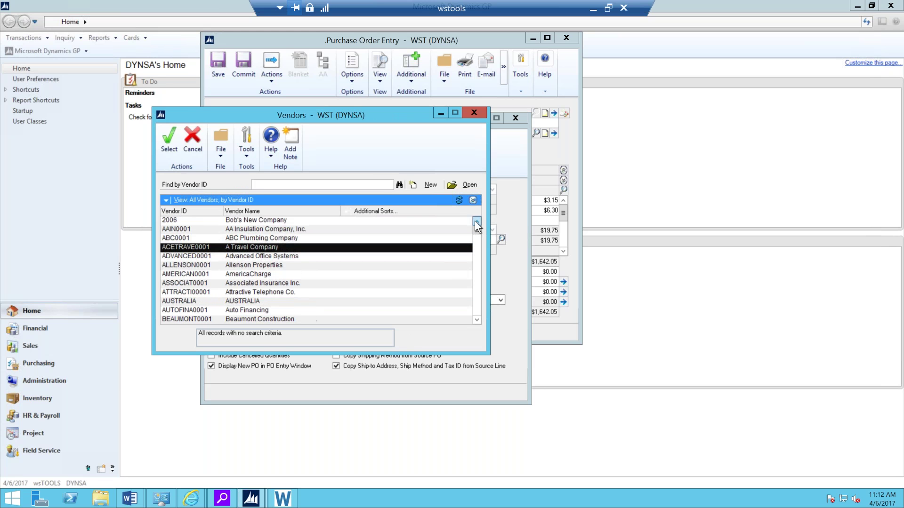
{"action": "left_click", "coordinate": [321, 227]}
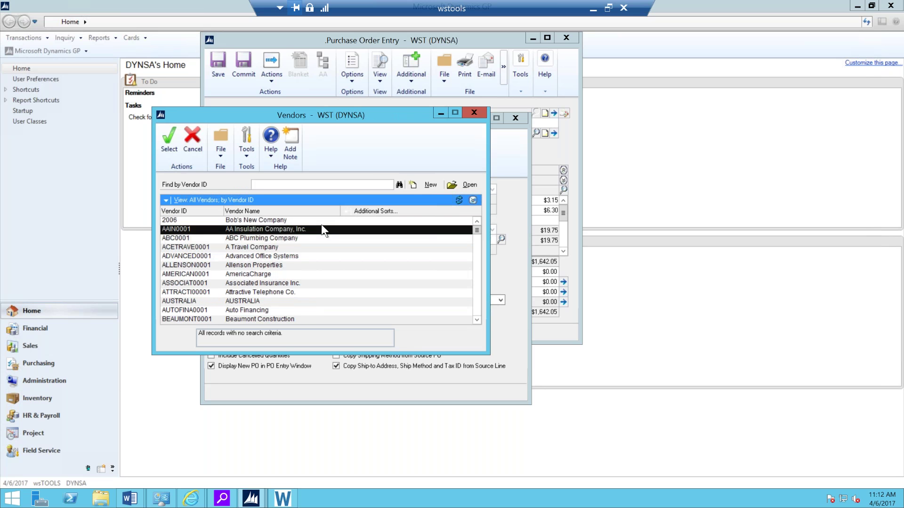
{"action": "left_click", "coordinate": [170, 138]}
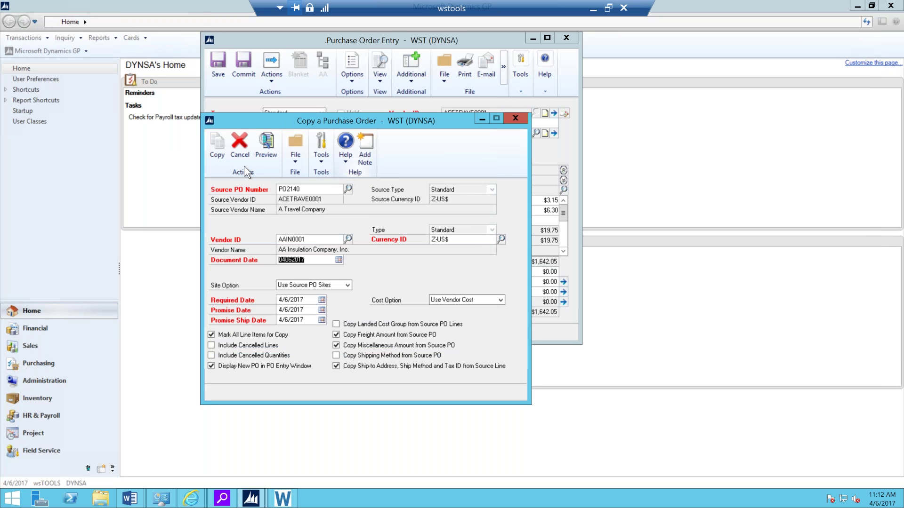
{"action": "left_click", "coordinate": [217, 149]}
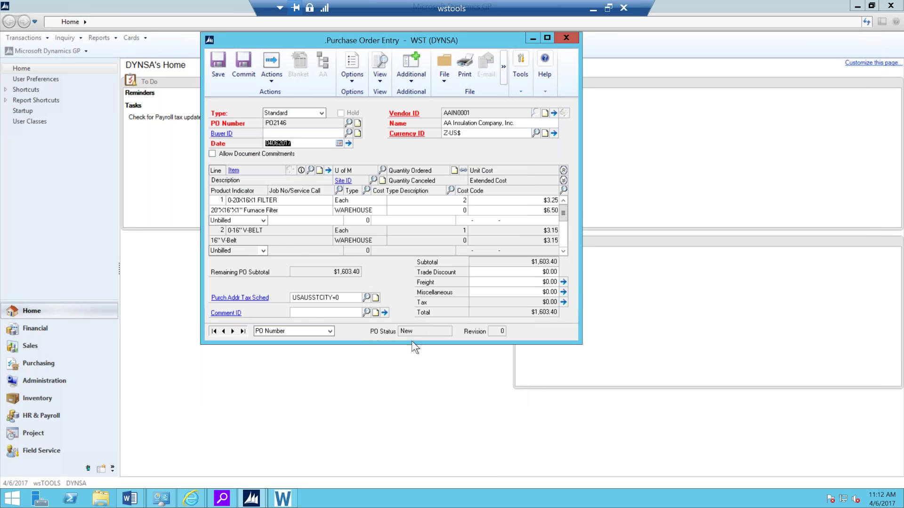
Set the product indicator of line 1, the 0-20X16X1 FILTER item, to Job Cost
{"action": "left_click_drag", "start_coordinate": [411, 344], "coordinate": [418, 433]}
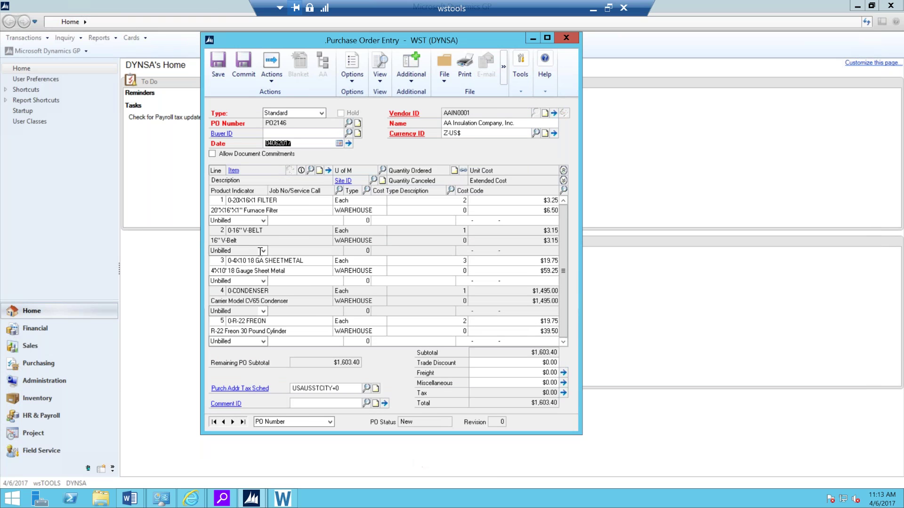
{"action": "left_click", "coordinate": [281, 221]}
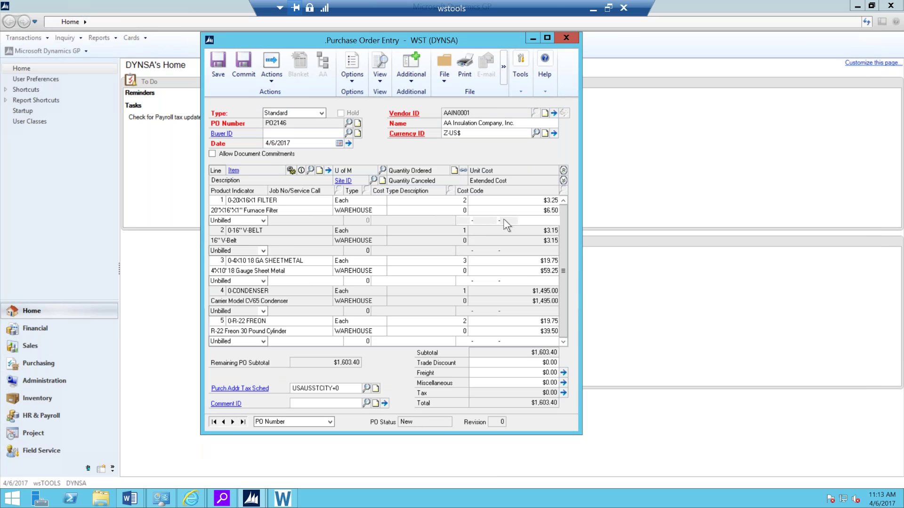
{"action": "left_click", "coordinate": [298, 201]}
{"action": "left_click", "coordinate": [264, 220]}
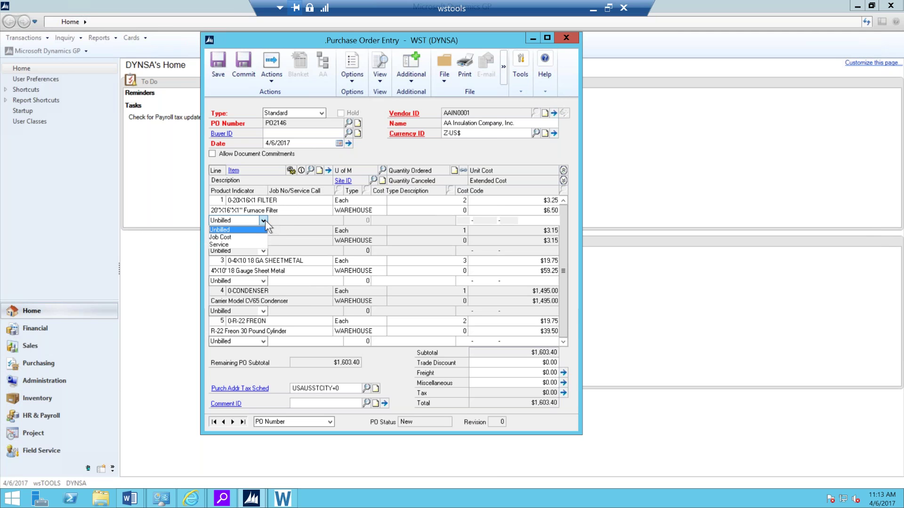
{"action": "left_click", "coordinate": [251, 237]}
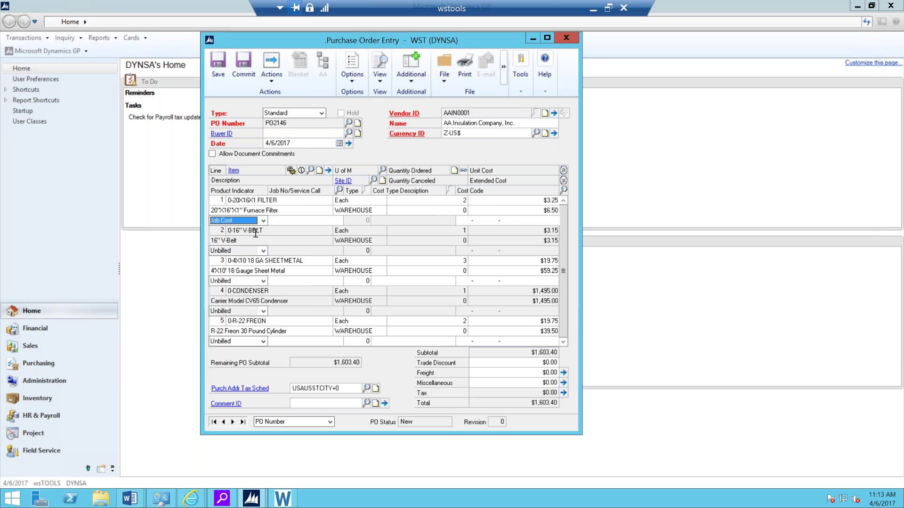
Try to assign job number 1003 to the furnace filter line
{"action": "left_click", "coordinate": [280, 219]}
{"action": "type", "text": "1003"}
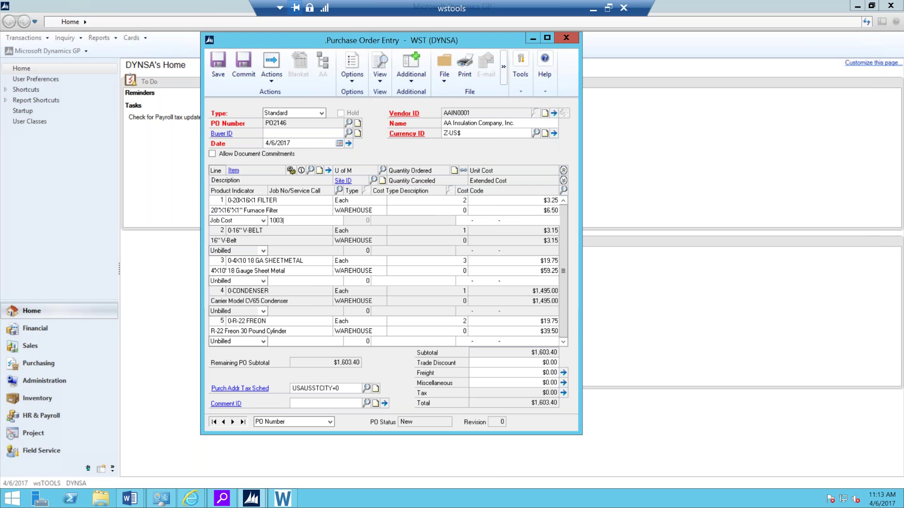
{"action": "key", "text": "Tab"}
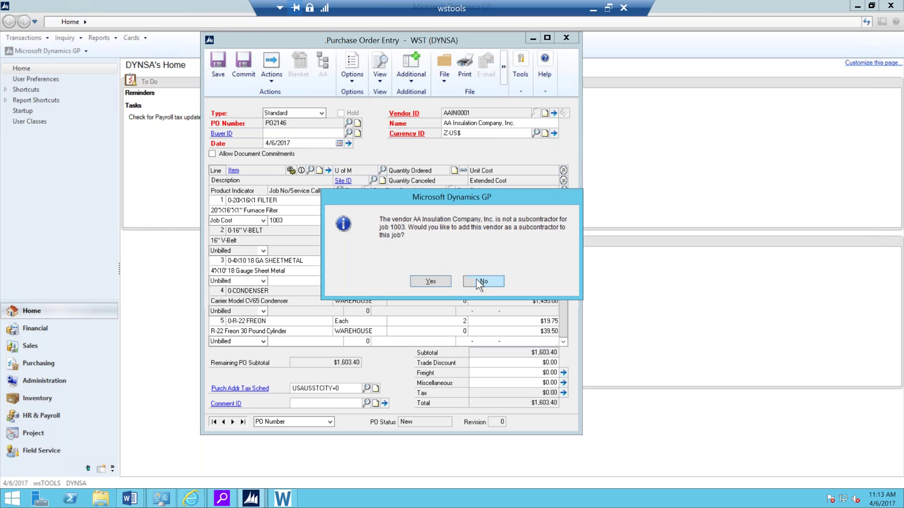
Assign job number 1001 with cost code 00-4000-007 to the furnace filter line
{"action": "double_click", "coordinate": [291, 220]}
{"action": "type", "text": "1001"}
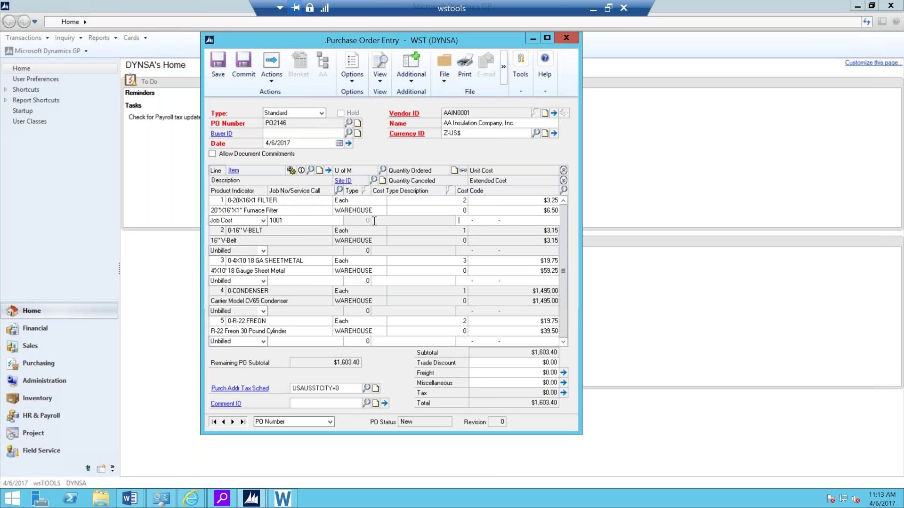
{"action": "left_click", "coordinate": [563, 190]}
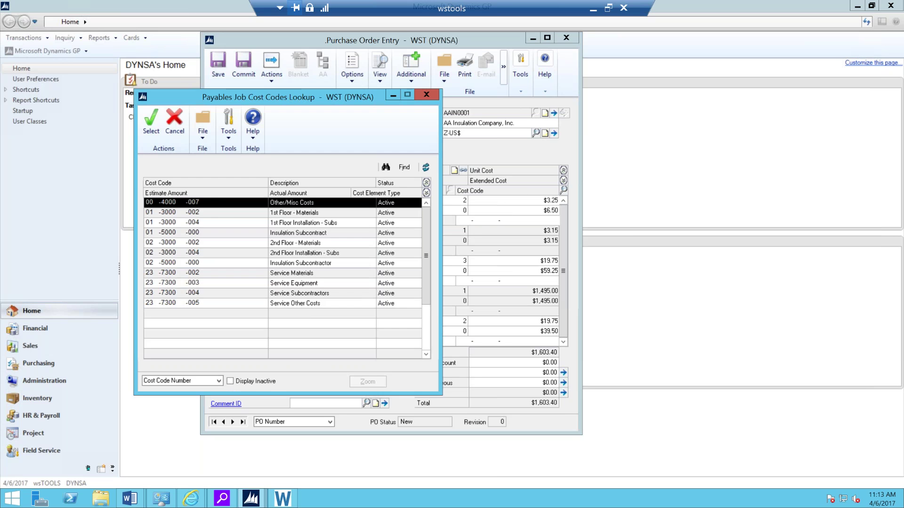
{"action": "left_click", "coordinate": [150, 119]}
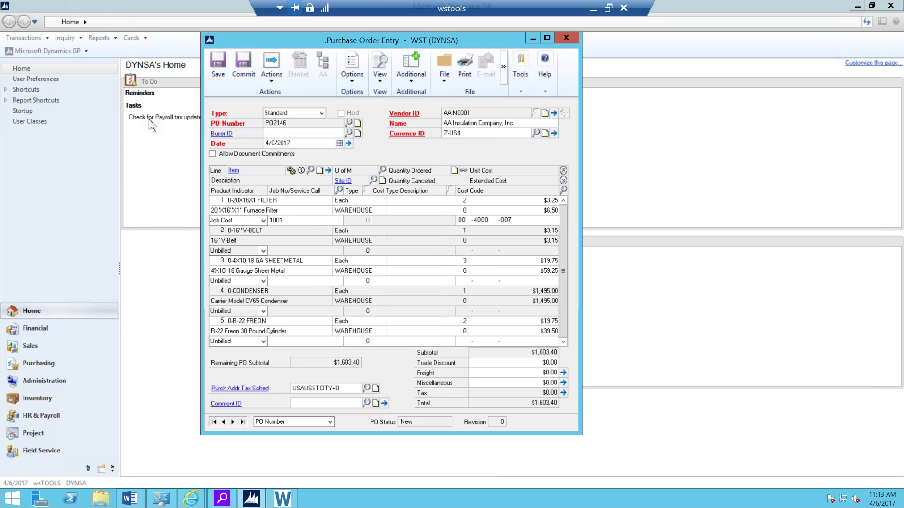
{"action": "left_click", "coordinate": [304, 210]}
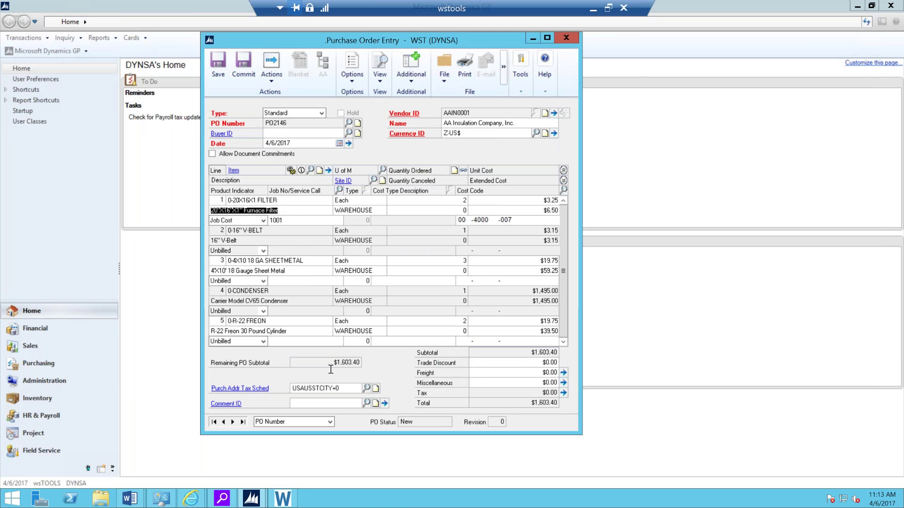
Roll job number 1001 and cost code 00-4000-007 down from line 1 to the remaining lines, without the exceeds message
{"action": "left_click_drag", "start_coordinate": [381, 433], "coordinate": [361, 302]}
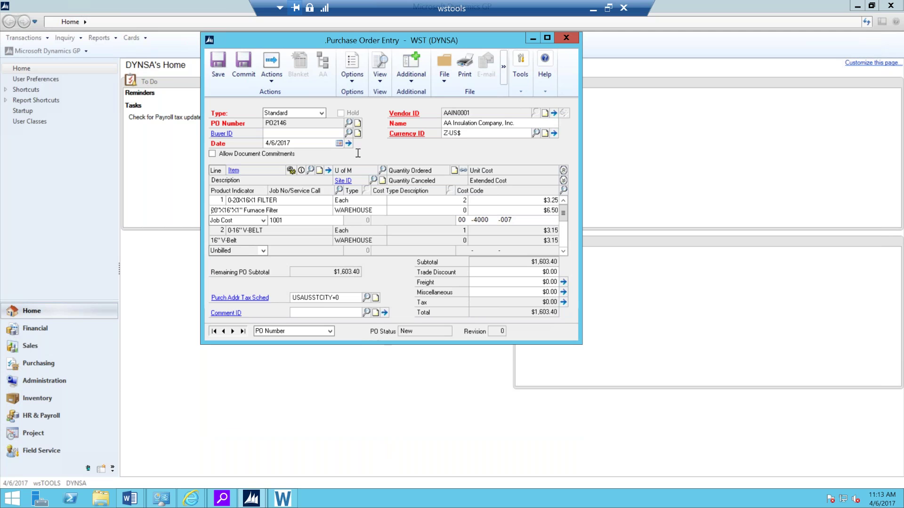
{"action": "left_click", "coordinate": [413, 66]}
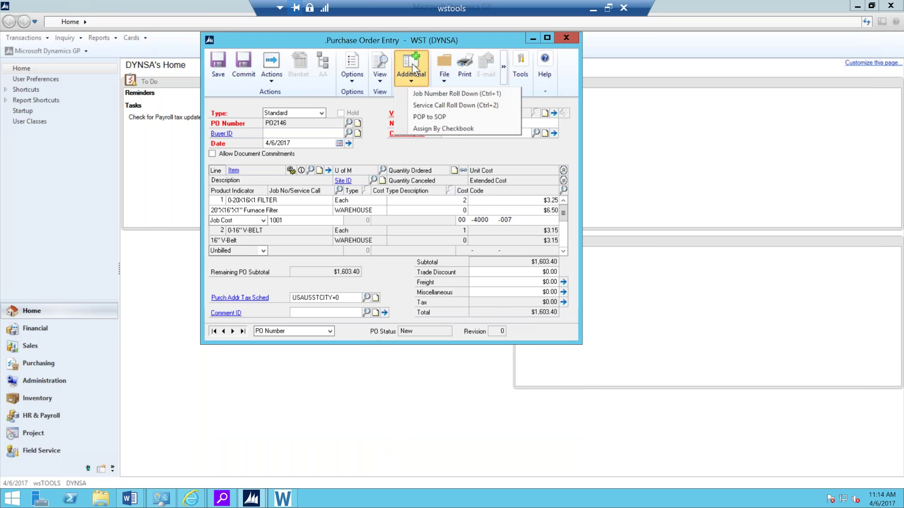
{"action": "left_click", "coordinate": [417, 94]}
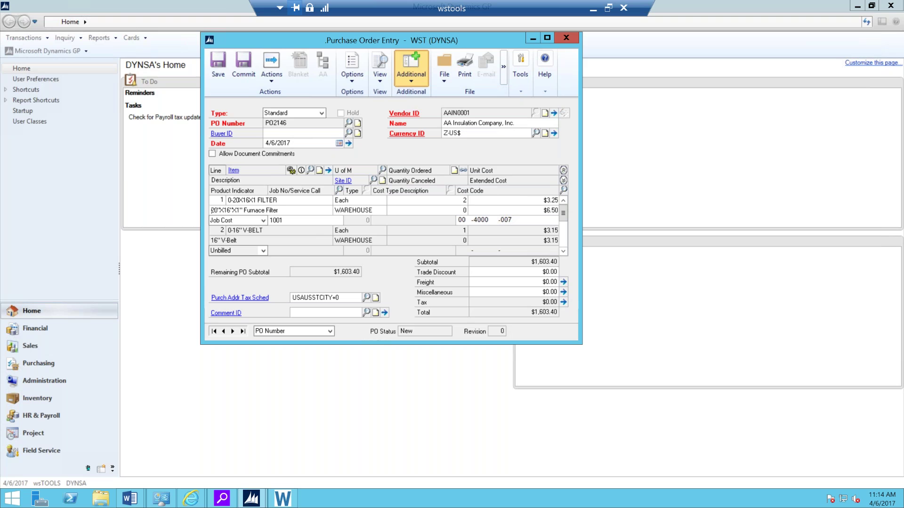
{"action": "left_click_drag", "start_coordinate": [272, 65], "coordinate": [293, 61]}
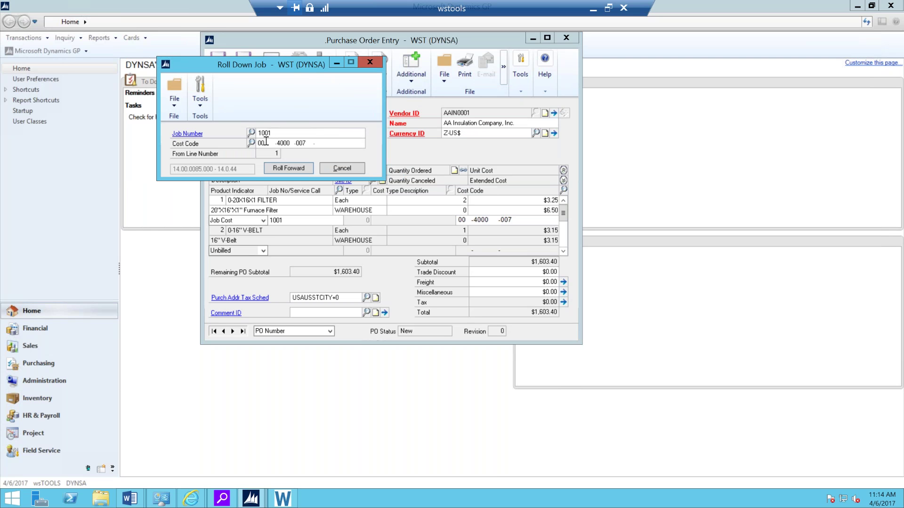
{"action": "left_click", "coordinate": [281, 167]}
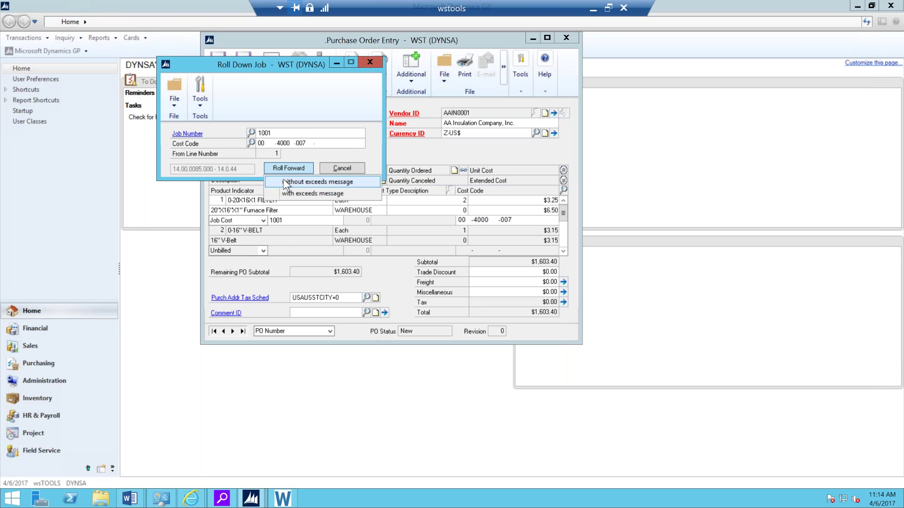
{"action": "left_click", "coordinate": [284, 181]}
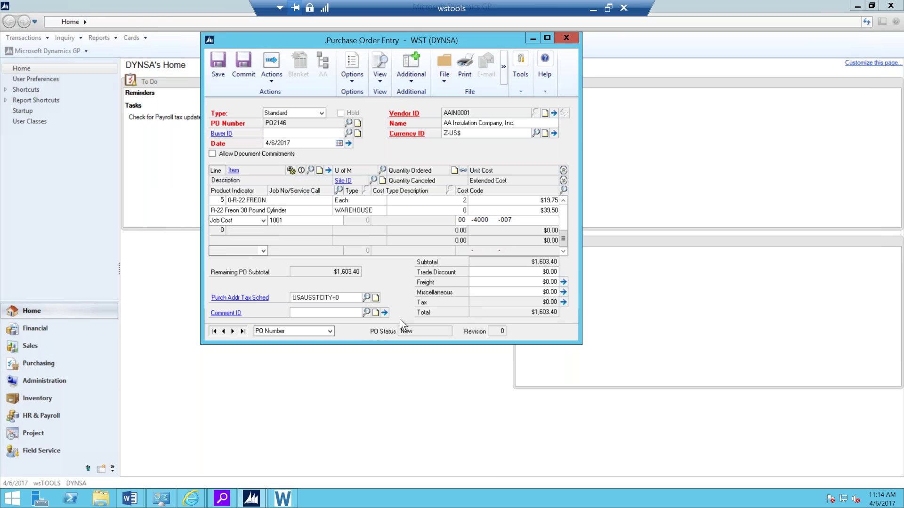
{"action": "left_click_drag", "start_coordinate": [381, 345], "coordinate": [379, 466]}
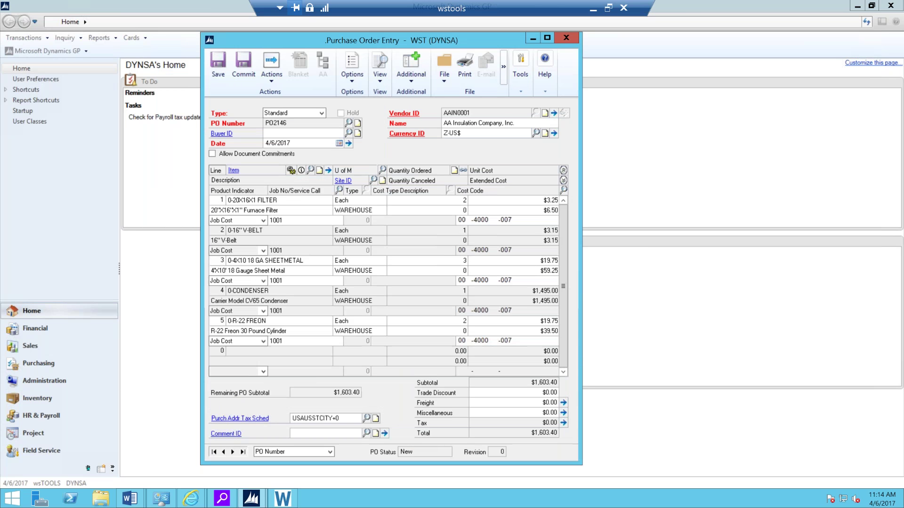
{"action": "left_click", "coordinate": [304, 241]}
{"action": "left_click", "coordinate": [309, 221]}
{"action": "left_click", "coordinate": [294, 239]}
{"action": "left_click", "coordinate": [295, 231]}
{"action": "key", "text": "shift+Tab"}
{"action": "left_click", "coordinate": [301, 210]}
{"action": "left_click", "coordinate": [300, 201]}
{"action": "left_click", "coordinate": [302, 203]}
{"action": "left_click", "coordinate": [298, 281]}
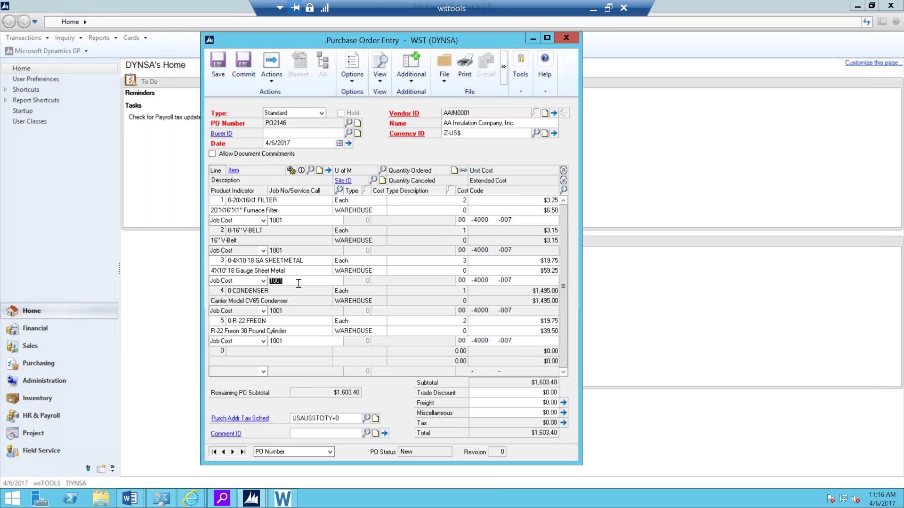
{"action": "left_click", "coordinate": [232, 282]}
{"action": "left_click", "coordinate": [233, 289]}
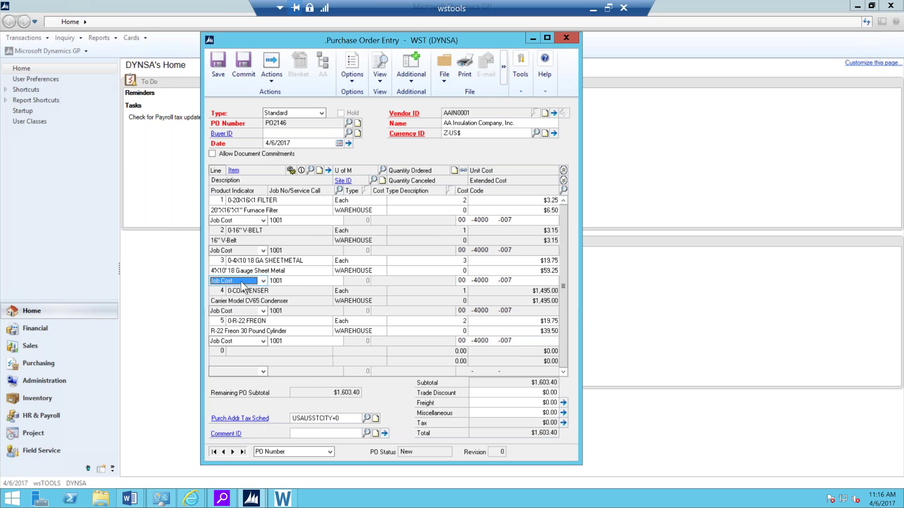
{"action": "left_click", "coordinate": [264, 280]}
{"action": "left_click", "coordinate": [237, 305]}
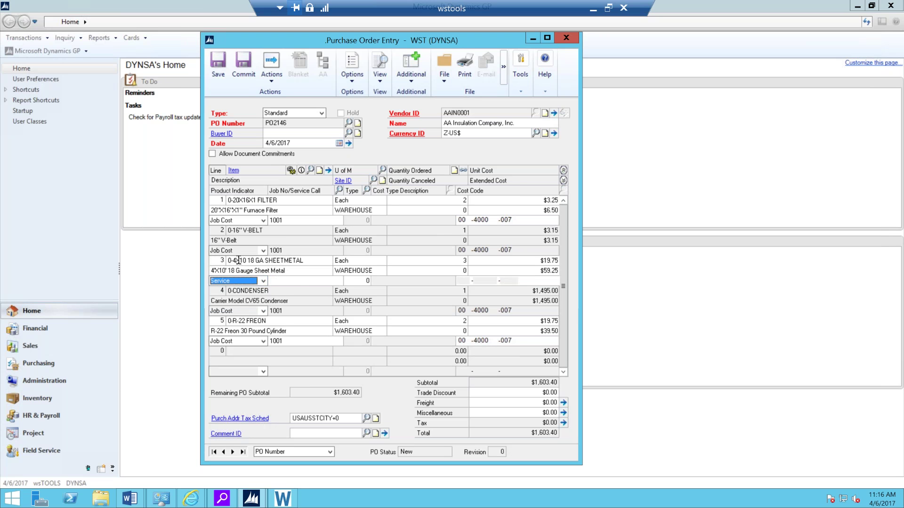
{"action": "left_click", "coordinate": [287, 282]}
{"action": "left_click", "coordinate": [340, 190]}
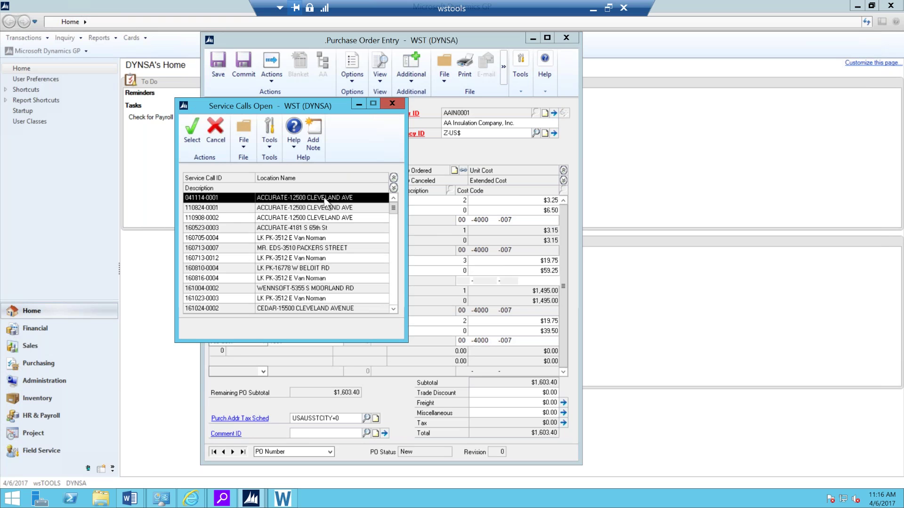
{"action": "left_click", "coordinate": [191, 128]}
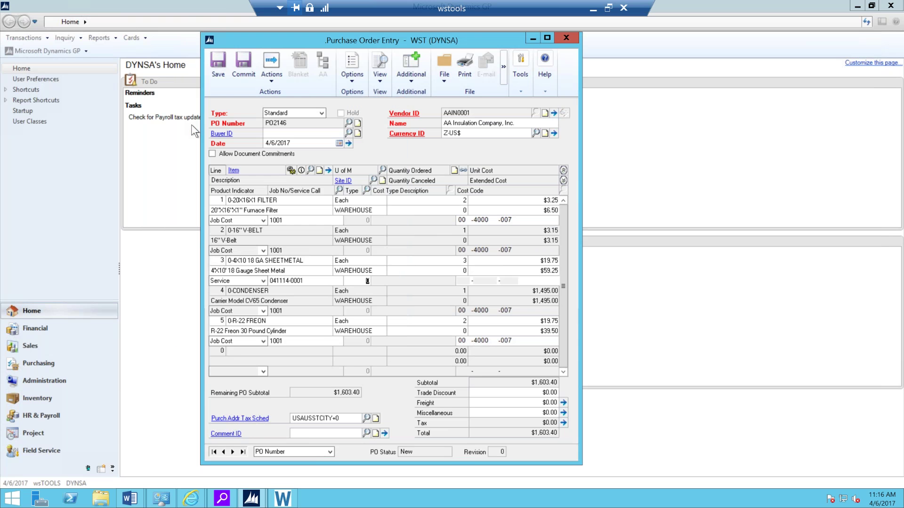
{"action": "type", "text": "2"}
{"action": "key", "text": "Tab"}
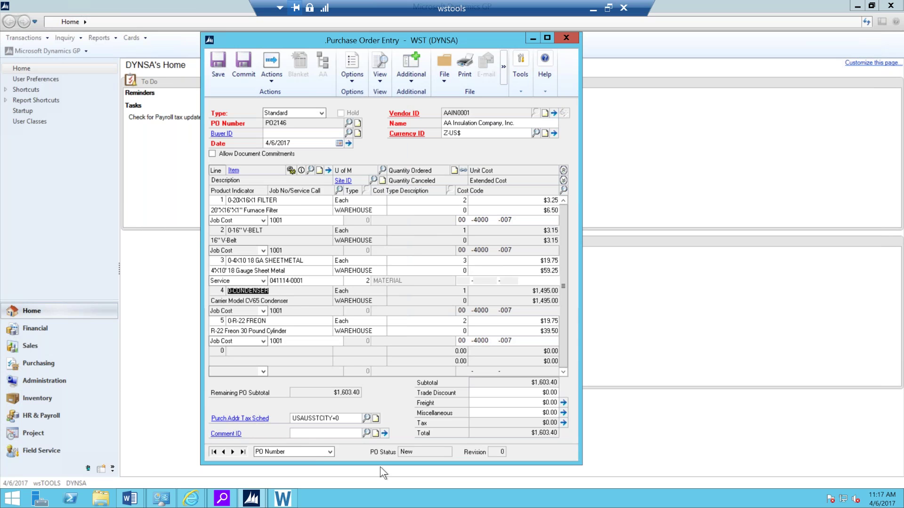
{"action": "left_click_drag", "start_coordinate": [384, 463], "coordinate": [383, 343]}
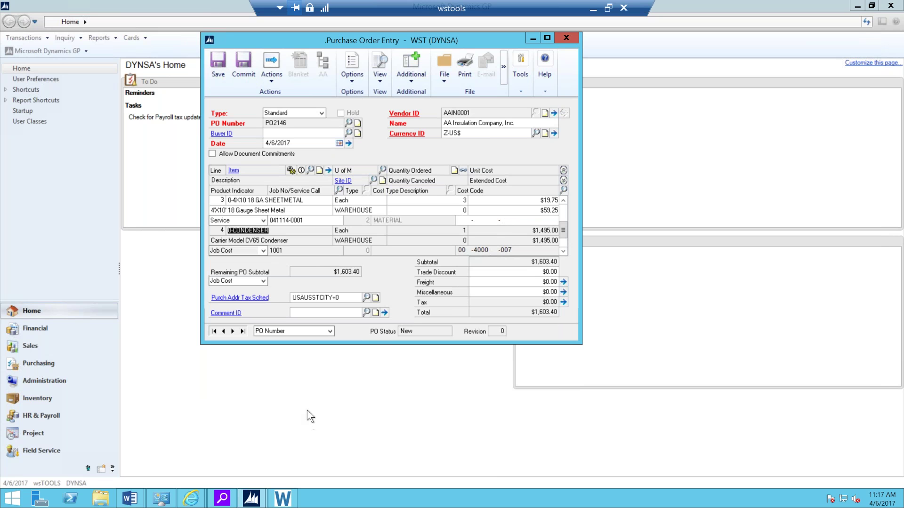
{"action": "left_click", "coordinate": [292, 211]}
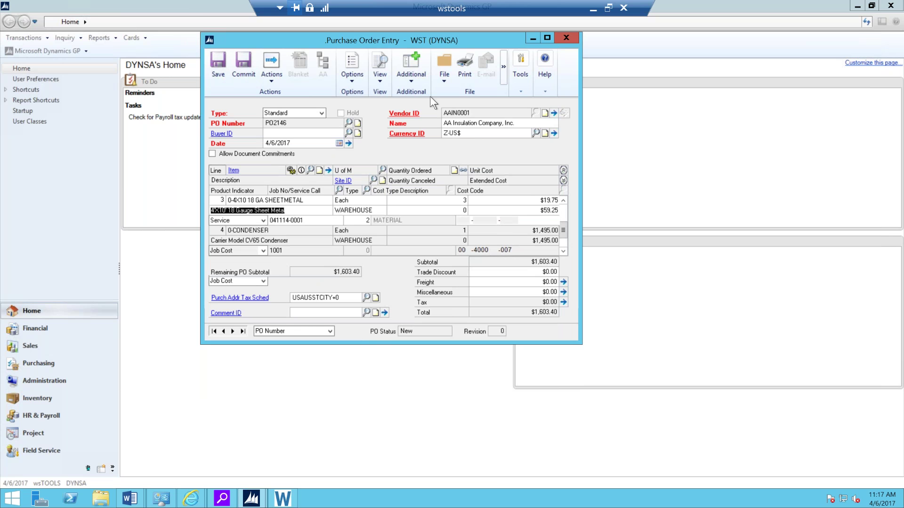
{"action": "left_click", "coordinate": [410, 69]}
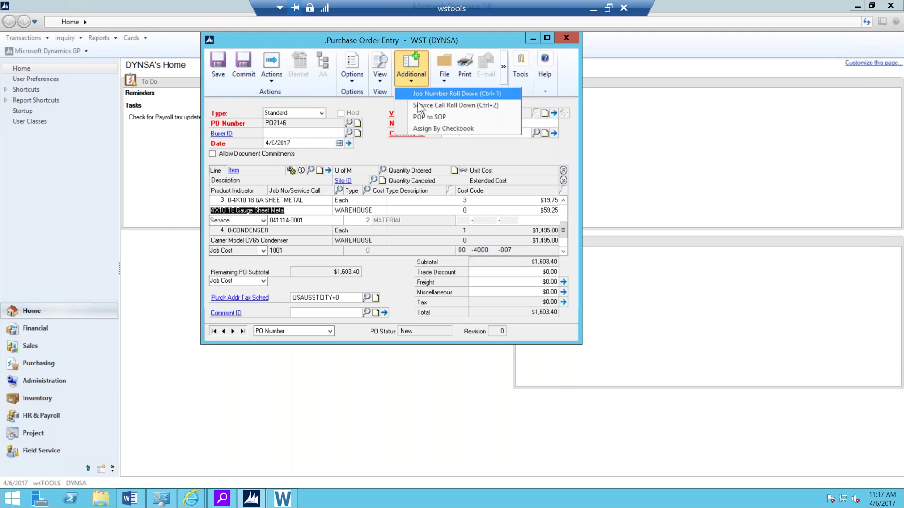
{"action": "left_click", "coordinate": [461, 94]}
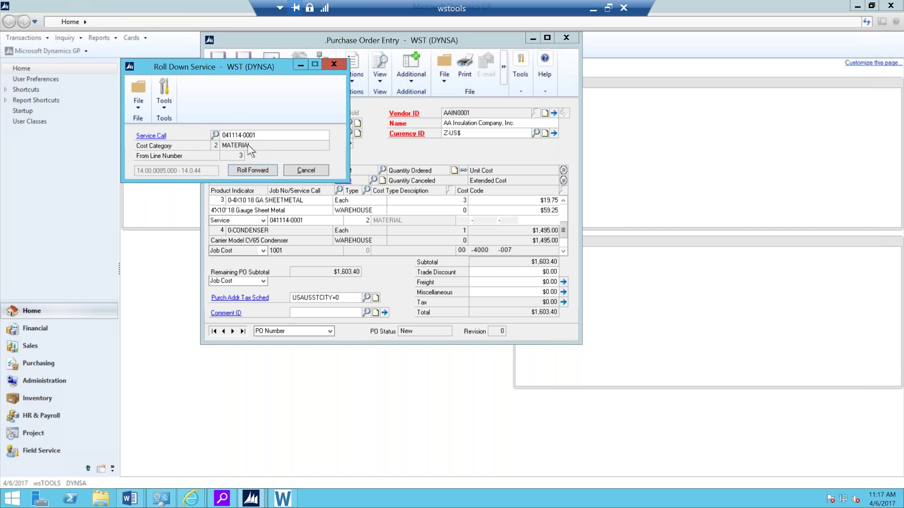
{"action": "left_click", "coordinate": [243, 171]}
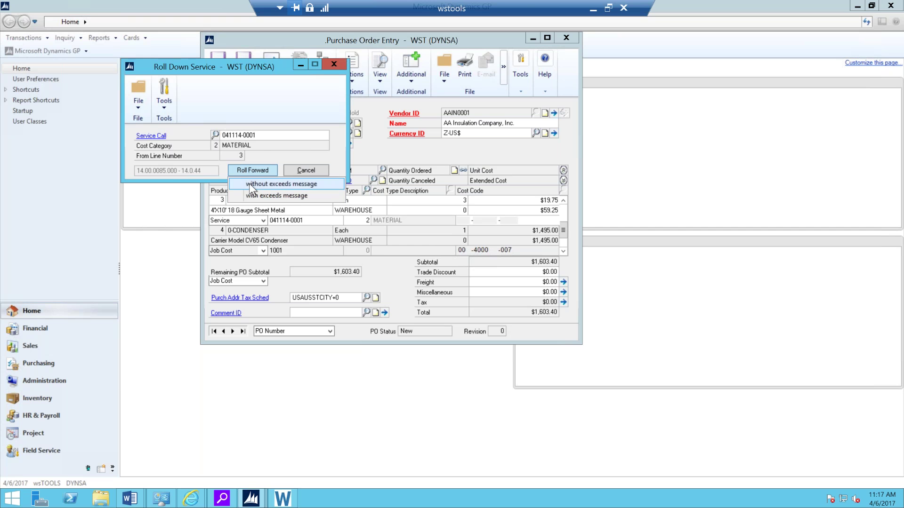
{"action": "left_click", "coordinate": [250, 183]}
{"action": "left_click_drag", "start_coordinate": [370, 341], "coordinate": [375, 465]}
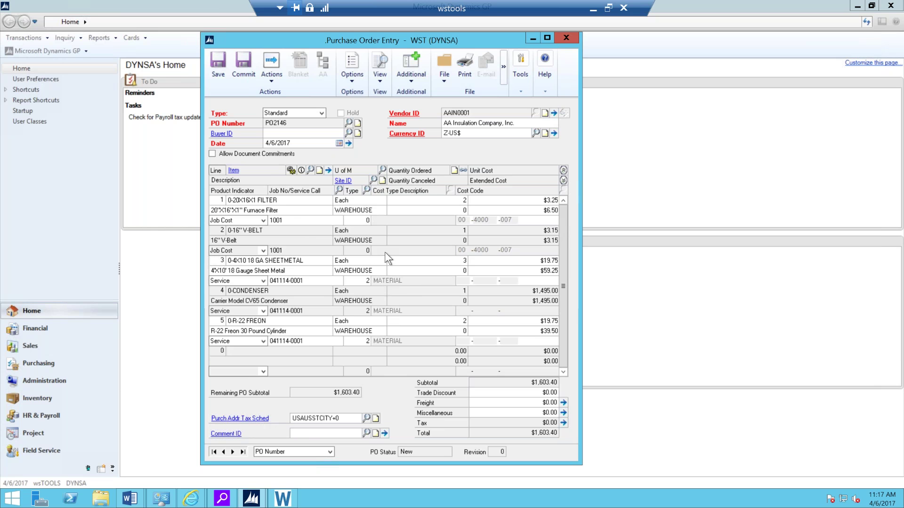
Close the purchase order with the job cost and service call lines and answer the closing prompt
{"action": "left_click", "coordinate": [290, 220]}
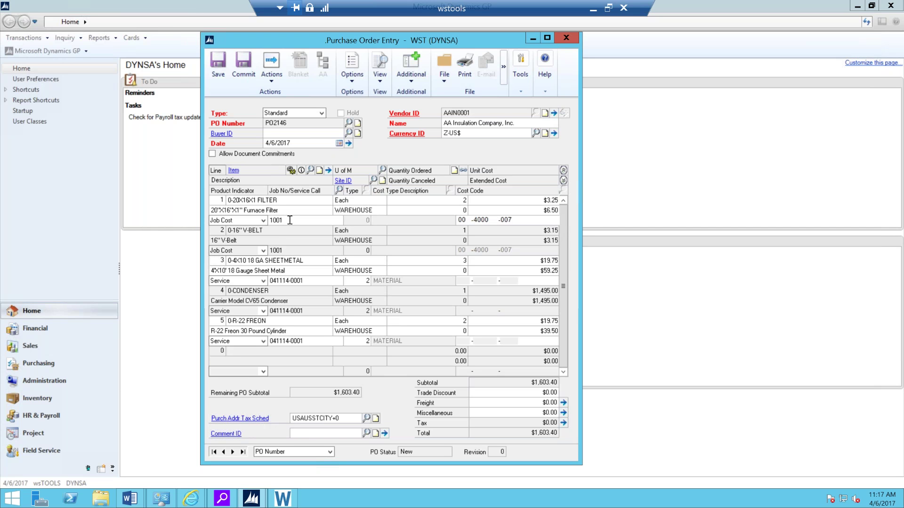
{"action": "key", "text": "Down"}
{"action": "left_click", "coordinate": [564, 39]}
{"action": "left_click", "coordinate": [445, 282]}
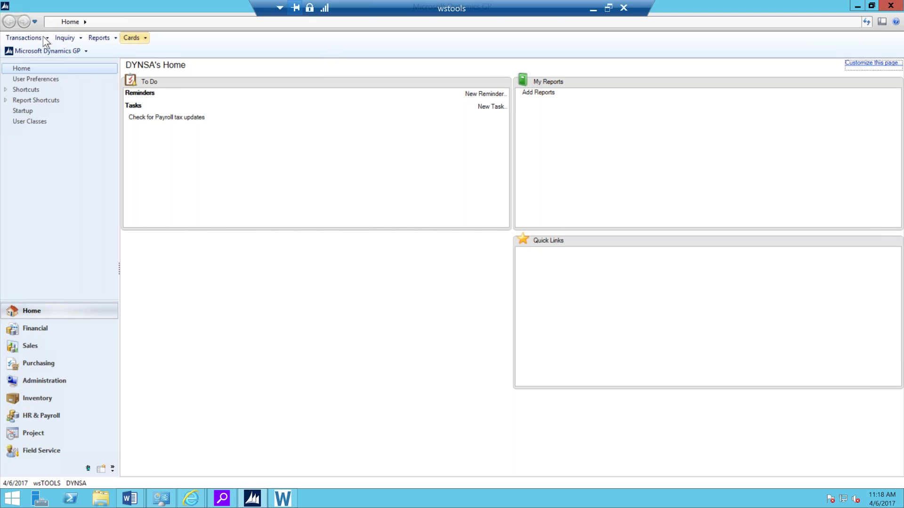
{"action": "left_click", "coordinate": [48, 50]}
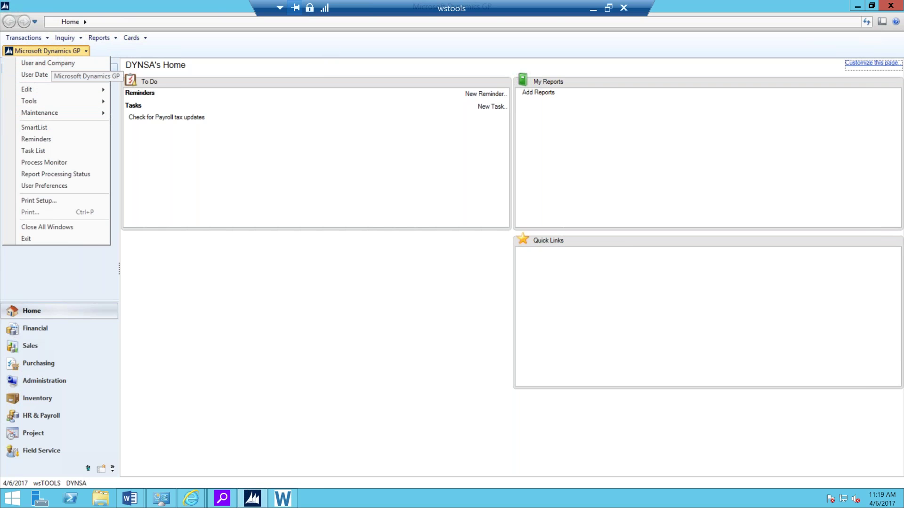
{"action": "left_click", "coordinate": [26, 37]}
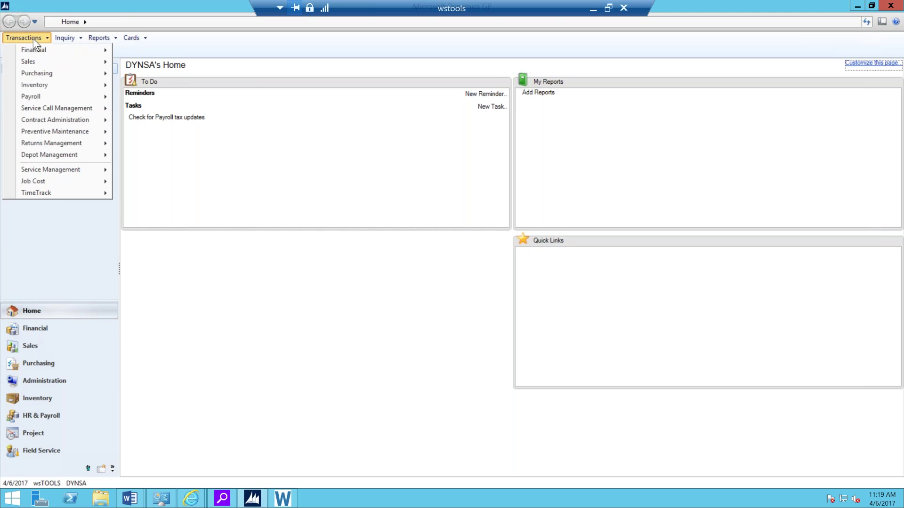
{"action": "mouse_move", "coordinate": [43, 74]}
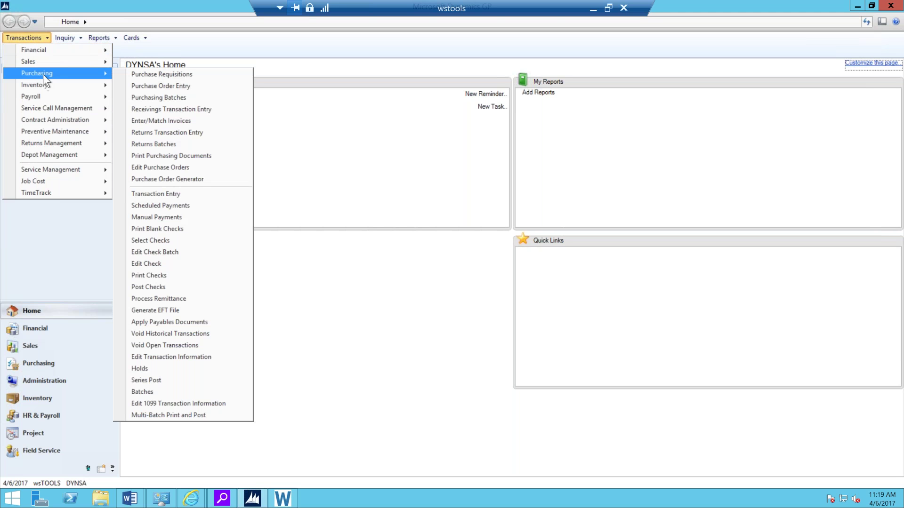
{"action": "left_click", "coordinate": [146, 83]}
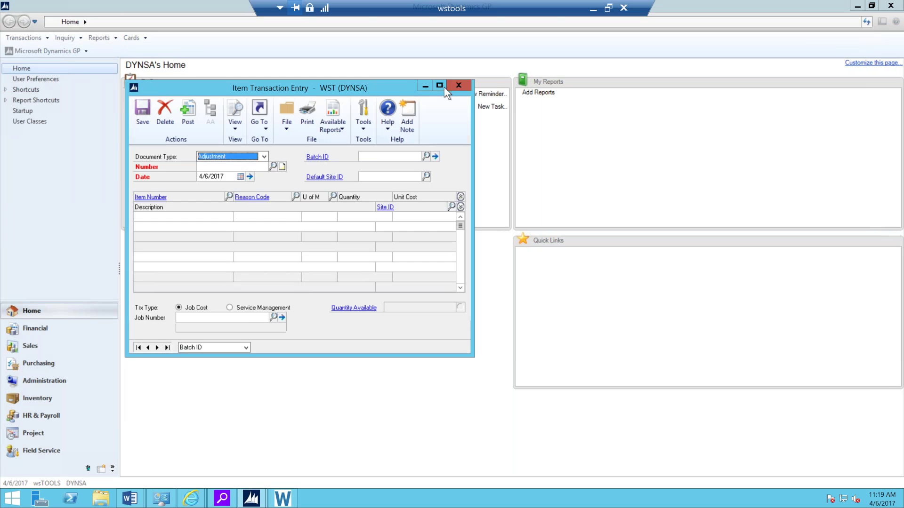
{"action": "left_click", "coordinate": [461, 86]}
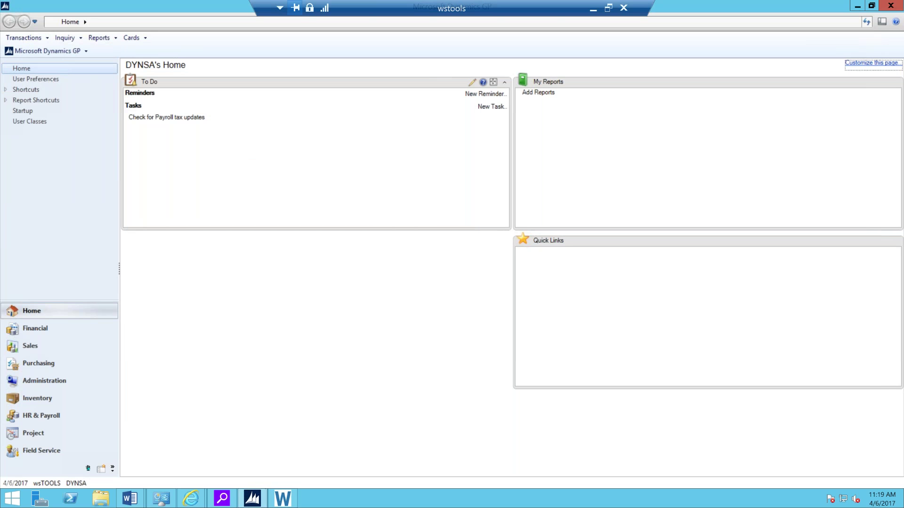
Start a new purchase order with the Drop-Ship type and a generated PO number
{"action": "left_click", "coordinate": [46, 51]}
{"action": "left_click", "coordinate": [37, 39]}
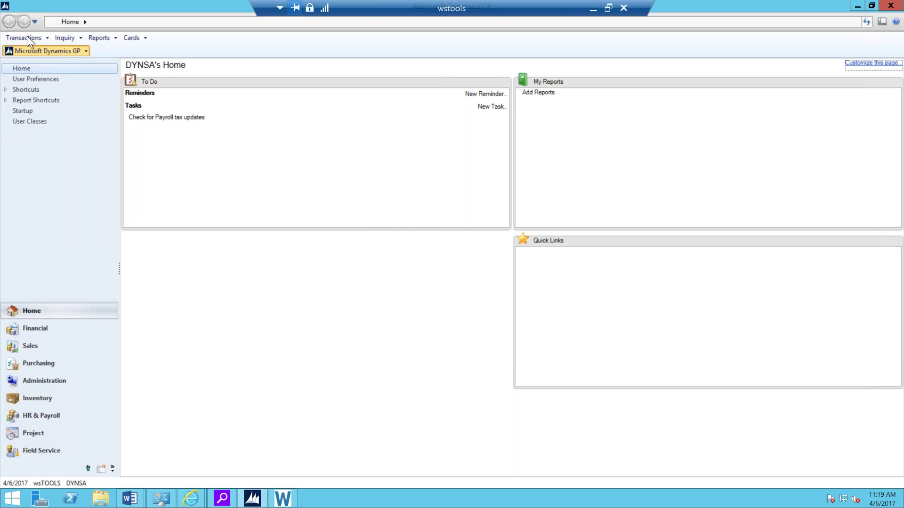
{"action": "left_click", "coordinate": [28, 38]}
{"action": "mouse_move", "coordinate": [38, 75]}
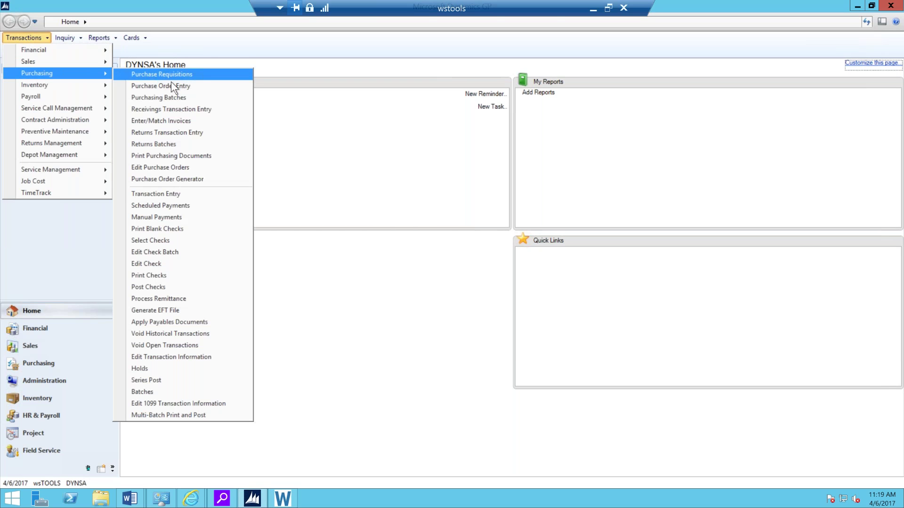
{"action": "left_click", "coordinate": [172, 87]}
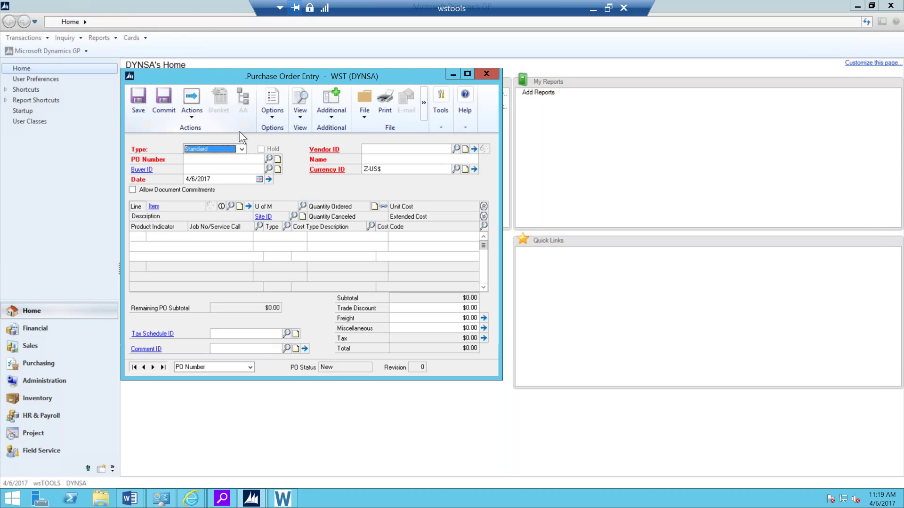
{"action": "left_click", "coordinate": [242, 149]}
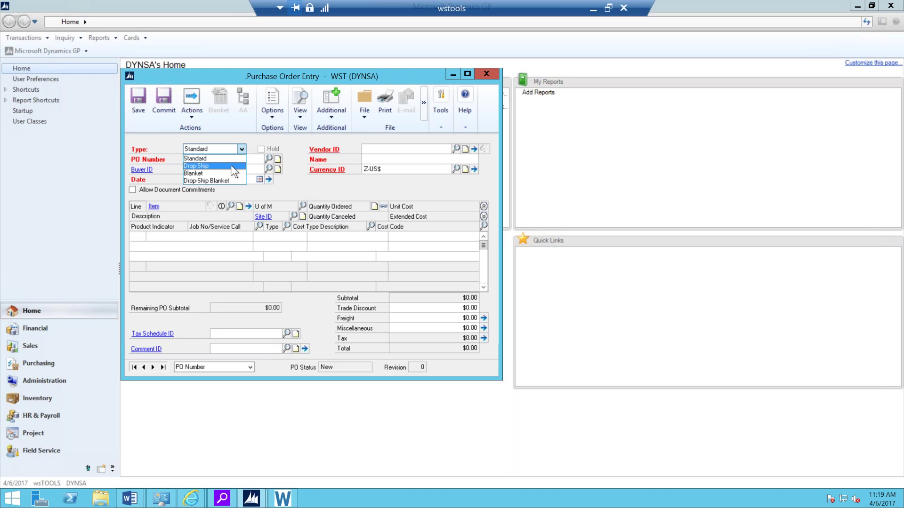
{"action": "left_click", "coordinate": [230, 166]}
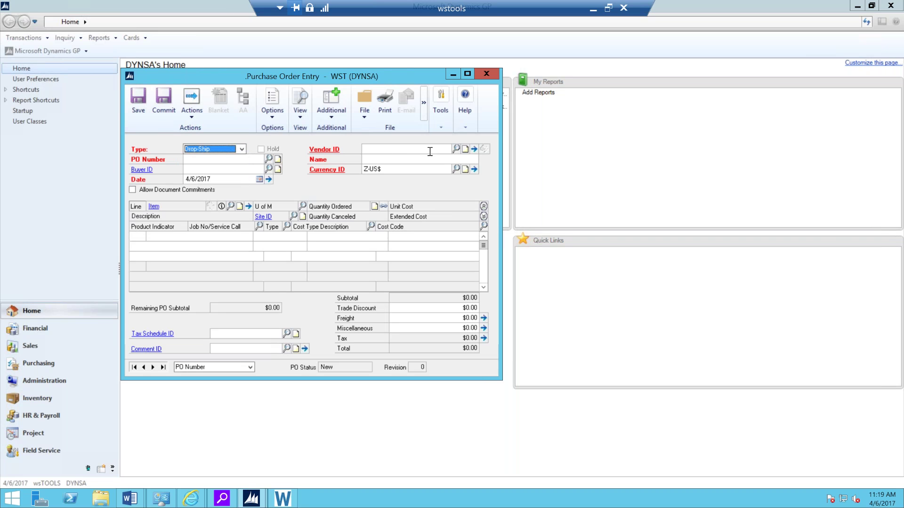
{"action": "key", "text": "Tab"}
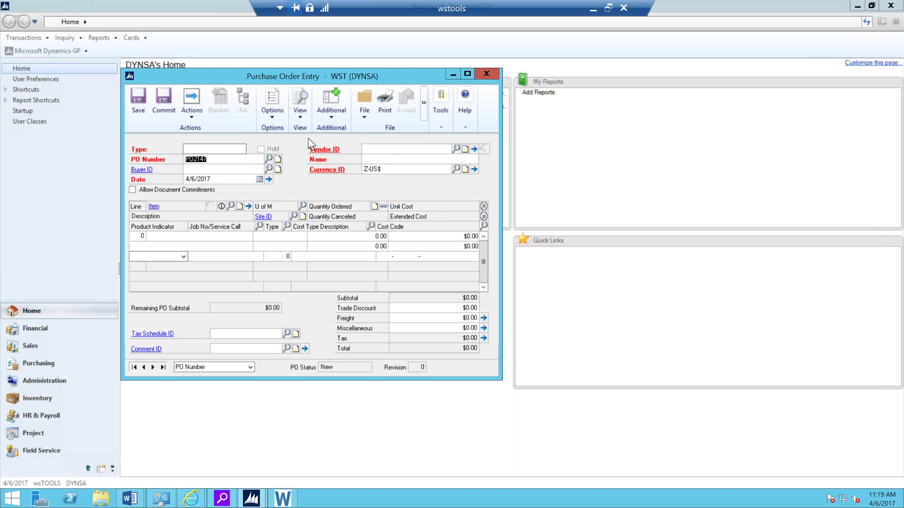
Select AA Insulation Company, Inc. (AAIN0001) as the vendor for the drop-ship purchase order
{"action": "left_click", "coordinate": [456, 149]}
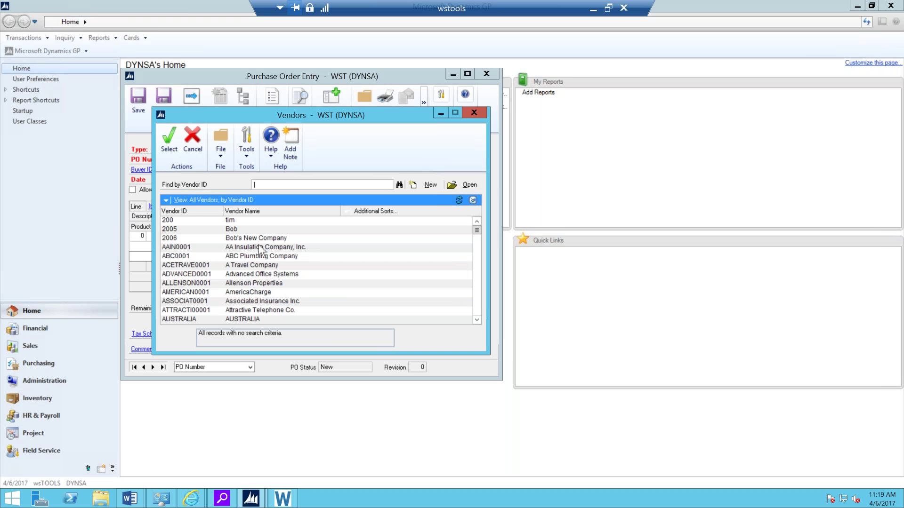
{"action": "left_click", "coordinate": [259, 245]}
{"action": "left_click", "coordinate": [169, 138]}
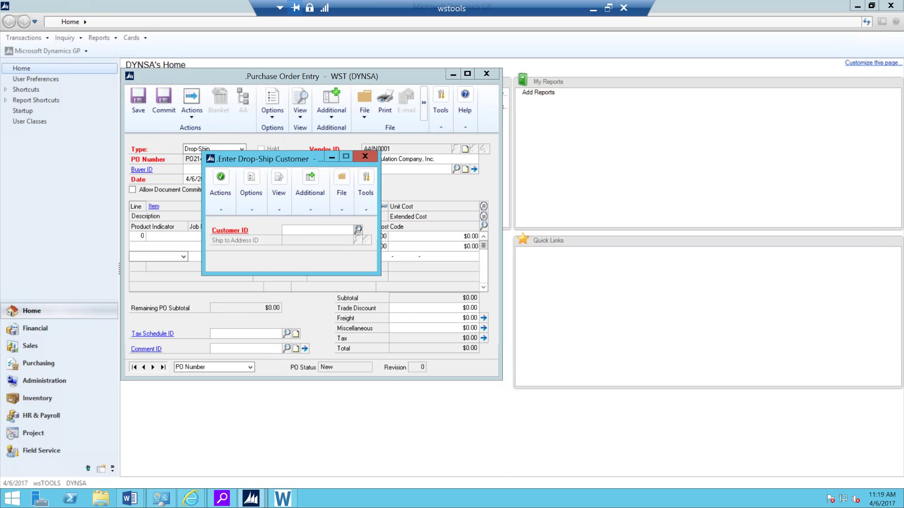
Choose Accurate Printing as the drop-ship customer and accept the MAIN OFFICE ship-to address
{"action": "left_click", "coordinate": [357, 229]}
{"action": "left_click", "coordinate": [273, 220]}
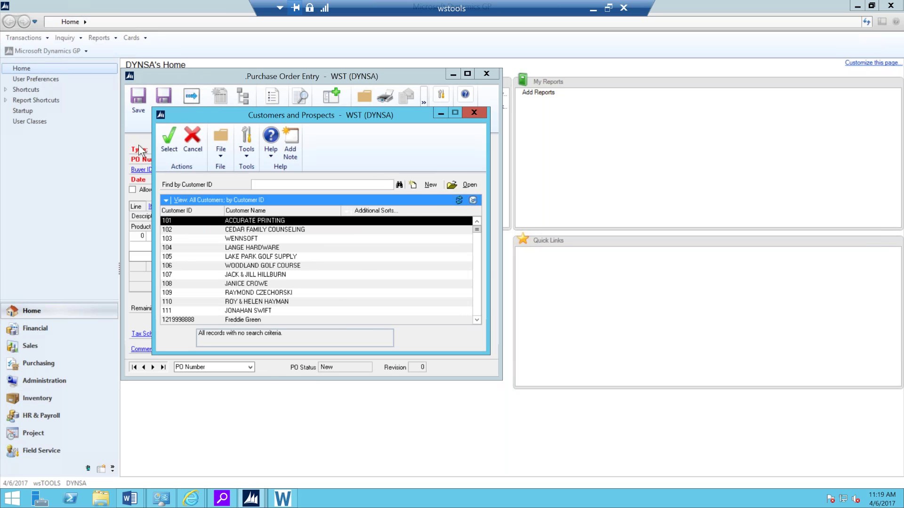
{"action": "left_click", "coordinate": [168, 139]}
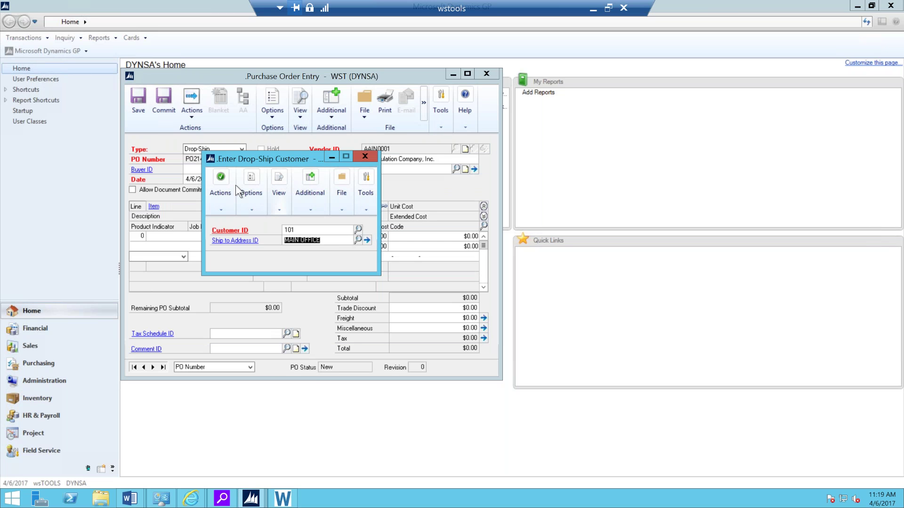
{"action": "left_click", "coordinate": [218, 182]}
{"action": "left_click", "coordinate": [228, 222]}
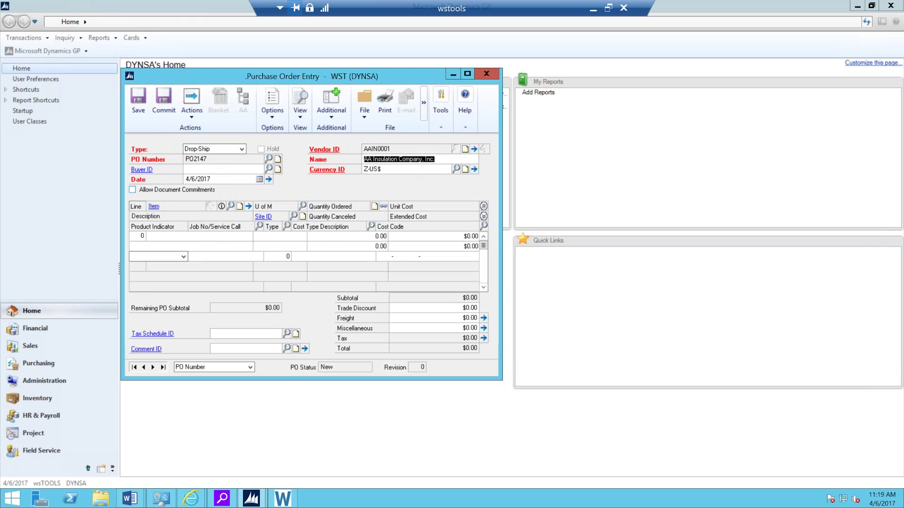
Add item 0-10W35 ENGINE OIL as line 1 of the drop-ship order with a quantity ordered of 1
{"action": "left_click", "coordinate": [183, 236]}
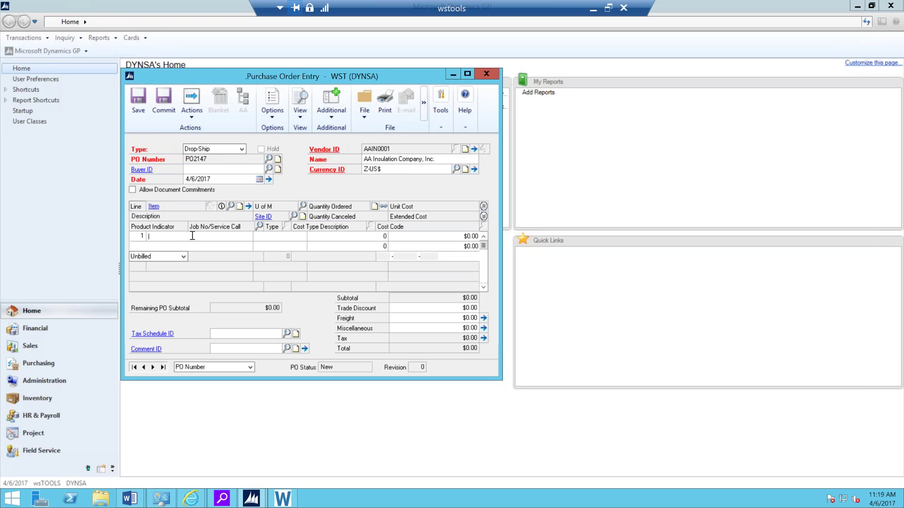
{"action": "left_click", "coordinate": [230, 206]}
{"action": "left_click", "coordinate": [213, 220]}
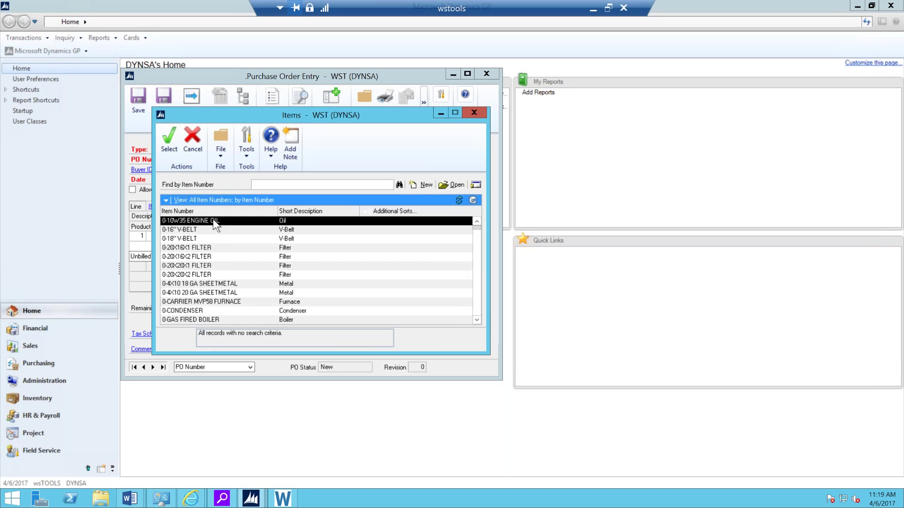
{"action": "left_click", "coordinate": [168, 140]}
{"action": "key", "text": "Tab"}
{"action": "type", "text": "1"}
{"action": "key", "text": "Tab"}
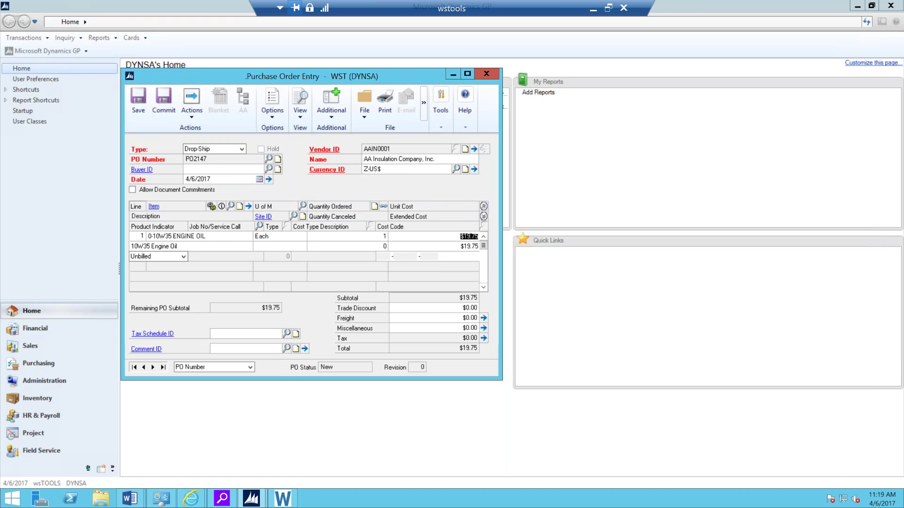
Try to complete the engine oil line with the Unbilled product indicator and no site ID
{"action": "key", "text": "Tab"}
{"action": "key", "text": "Tab"}
{"action": "key", "text": "Tab"}
{"action": "key", "text": "Tab"}
{"action": "key", "text": "Tab"}
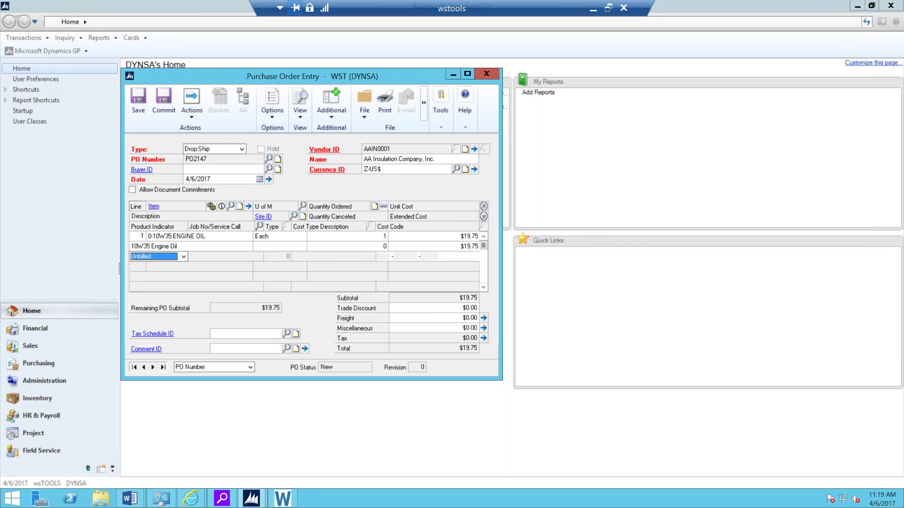
{"action": "key", "text": "Tab"}
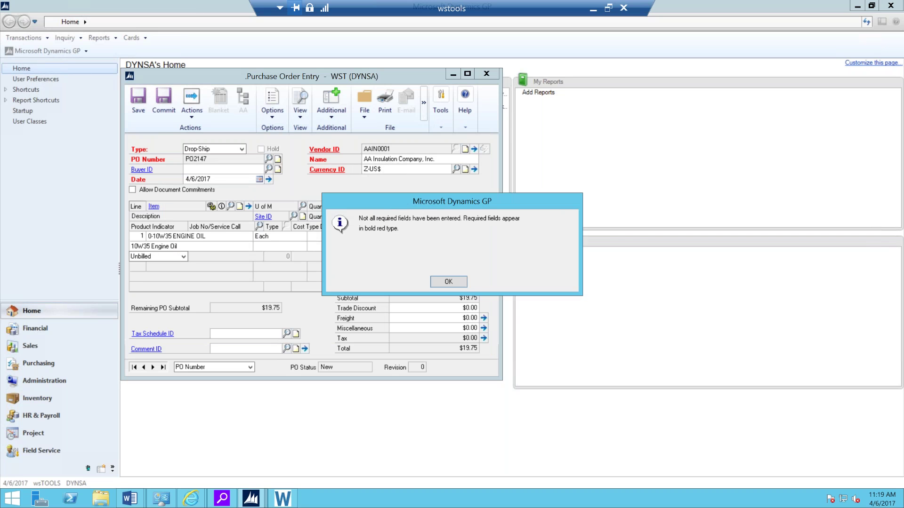
{"action": "left_click", "coordinate": [440, 281]}
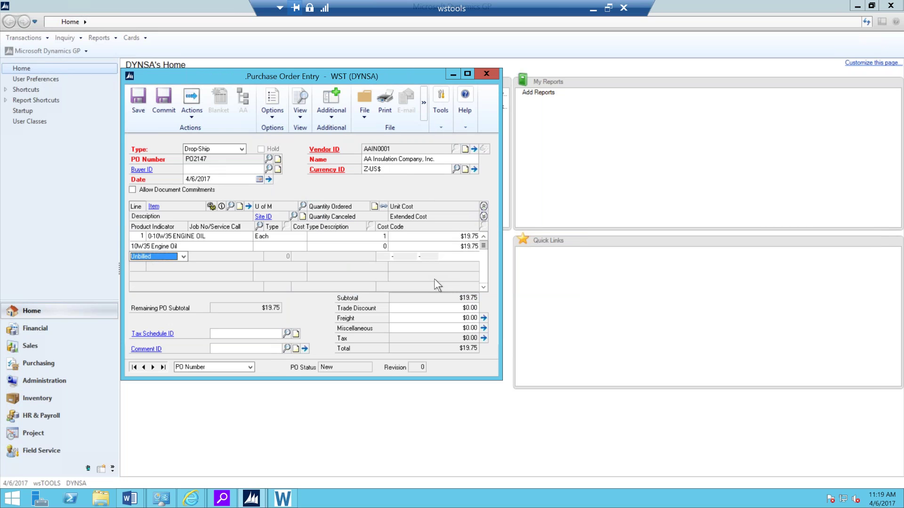
{"action": "key", "text": "Tab"}
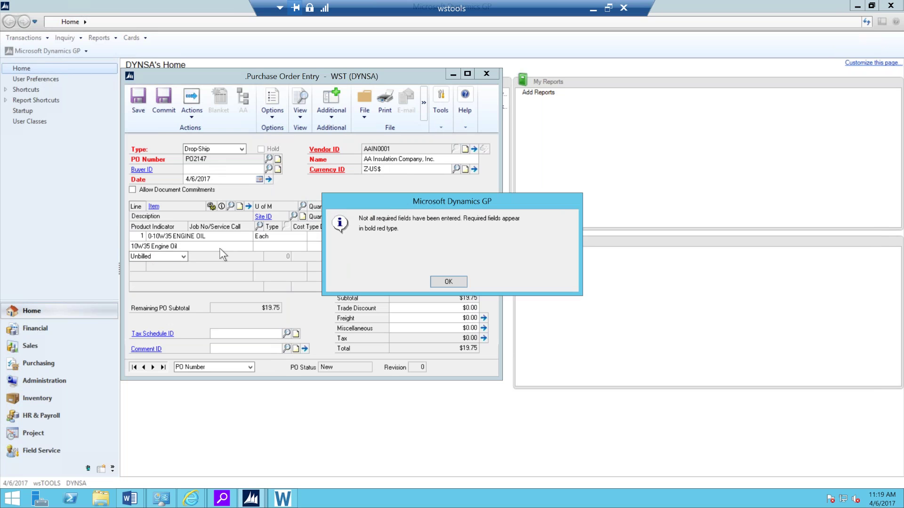
{"action": "left_click", "coordinate": [449, 281]}
Set the engine oil line's site ID to WAREHOUSE and complete the line
{"action": "left_click", "coordinate": [292, 246]}
{"action": "type", "text": "W"}
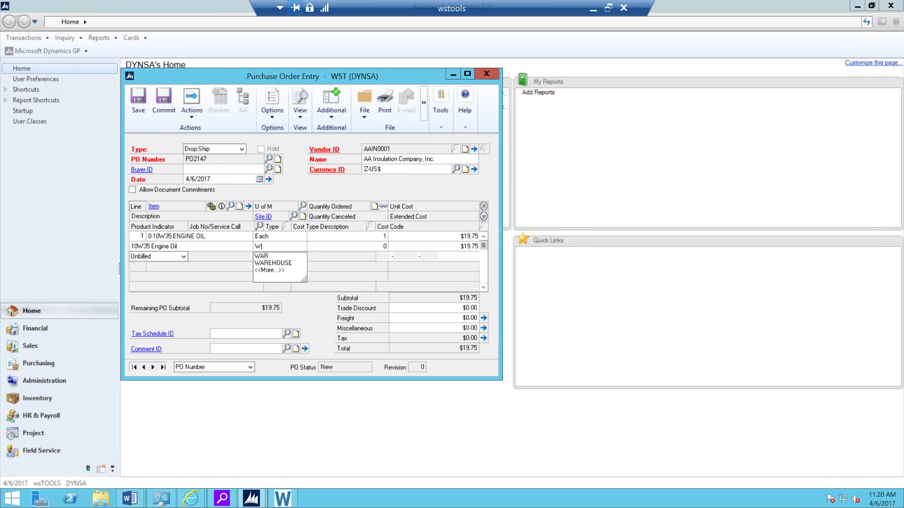
{"action": "type", "text": "AR"}
{"action": "left_click", "coordinate": [289, 263]}
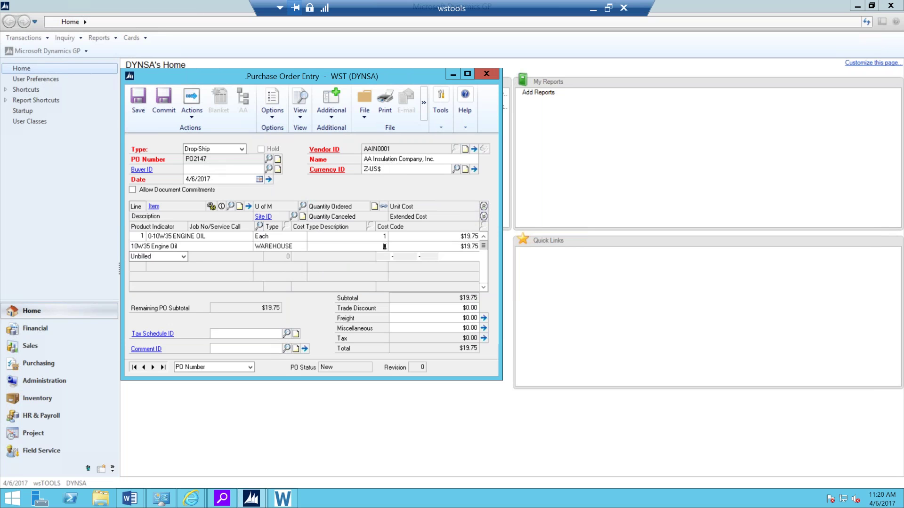
{"action": "key", "text": "Tab"}
{"action": "key", "text": "Tab"}
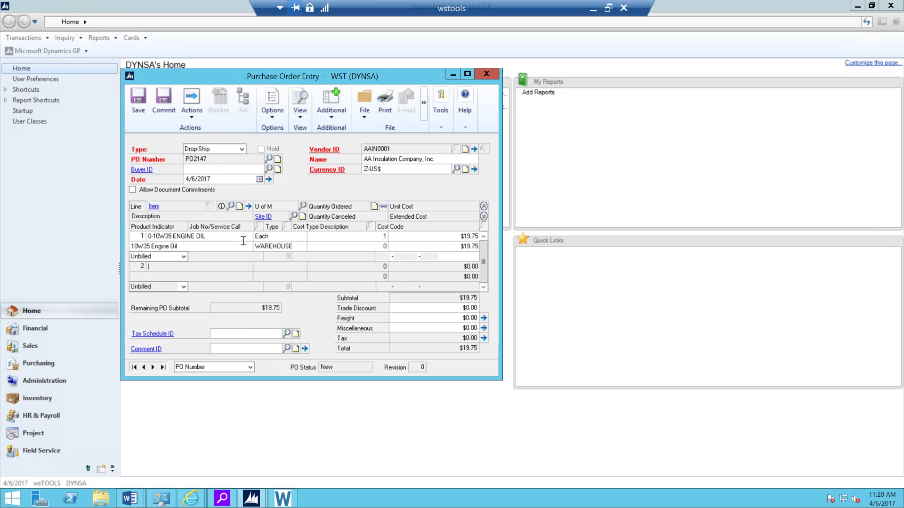
Add item 0-16" V-BELT as line 2 of the drop-ship order with a quantity ordered of 4 and complete the line
{"action": "left_click", "coordinate": [231, 205]}
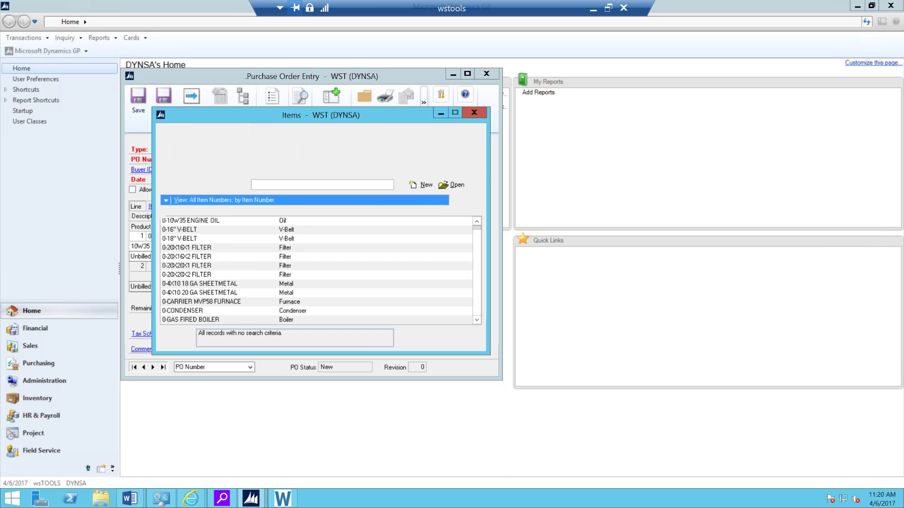
{"action": "left_click", "coordinate": [233, 228]}
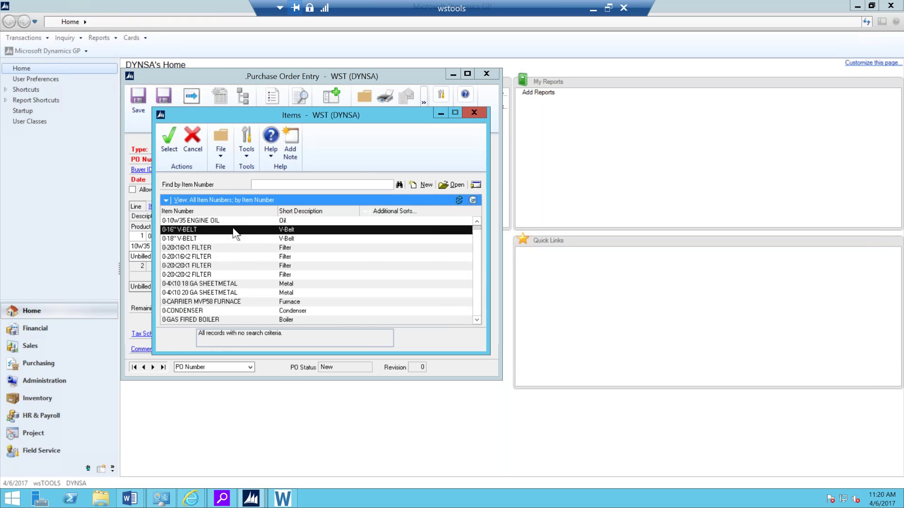
{"action": "left_click", "coordinate": [176, 141]}
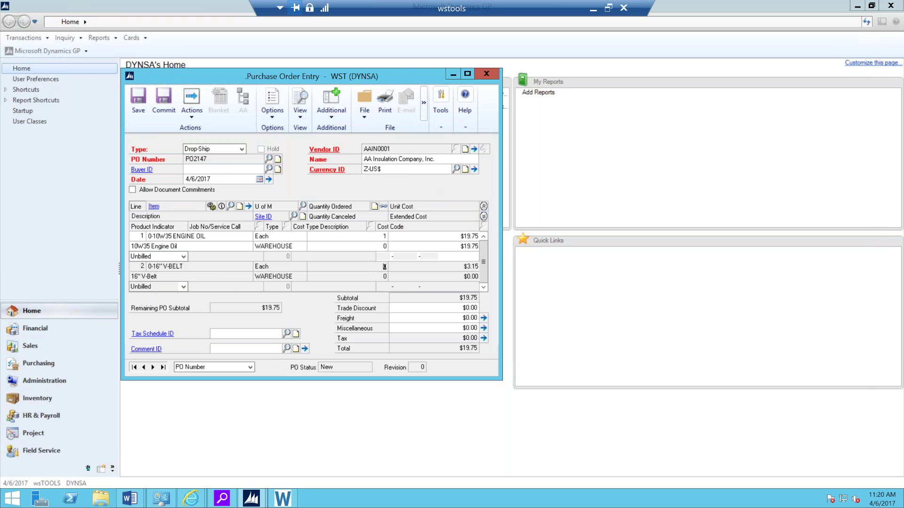
{"action": "type", "text": "4"}
{"action": "key", "text": "Tab"}
{"action": "key", "text": "Tab"}
{"action": "key", "text": "Tab"}
{"action": "key", "text": "Tab"}
{"action": "key", "text": "Tab"}
{"action": "key", "text": "Tab"}
{"action": "key", "text": "Tab"}
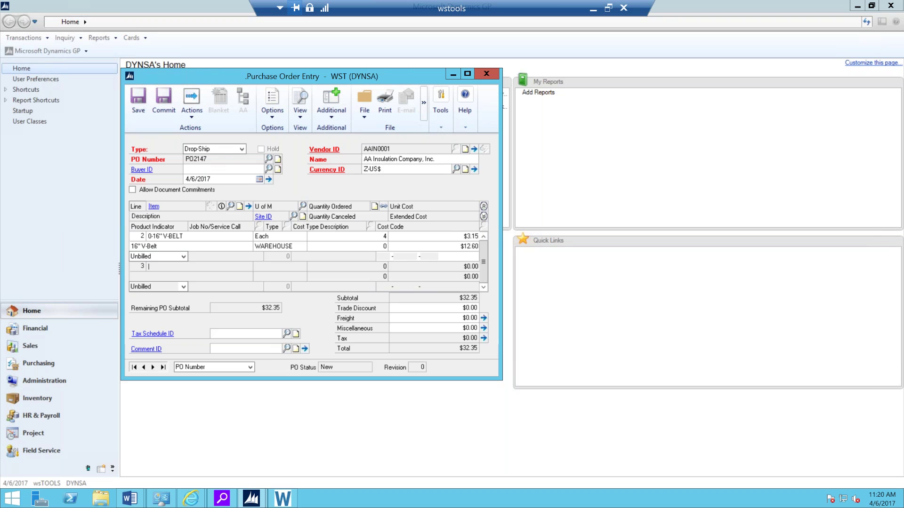
Add item 0-20X16X1 FILTER as line 3 with a quantity ordered of 3, keeping the WAREHOUSE site
{"action": "left_click", "coordinate": [231, 206]}
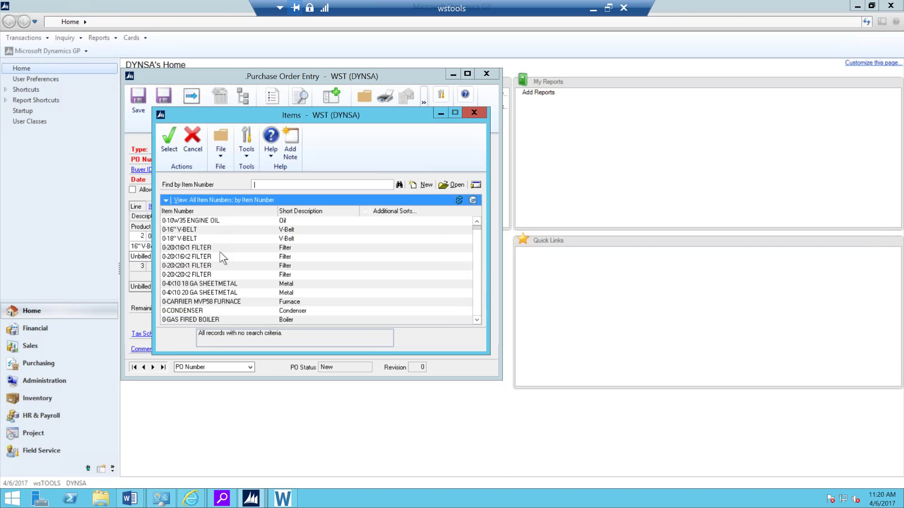
{"action": "left_click", "coordinate": [216, 247]}
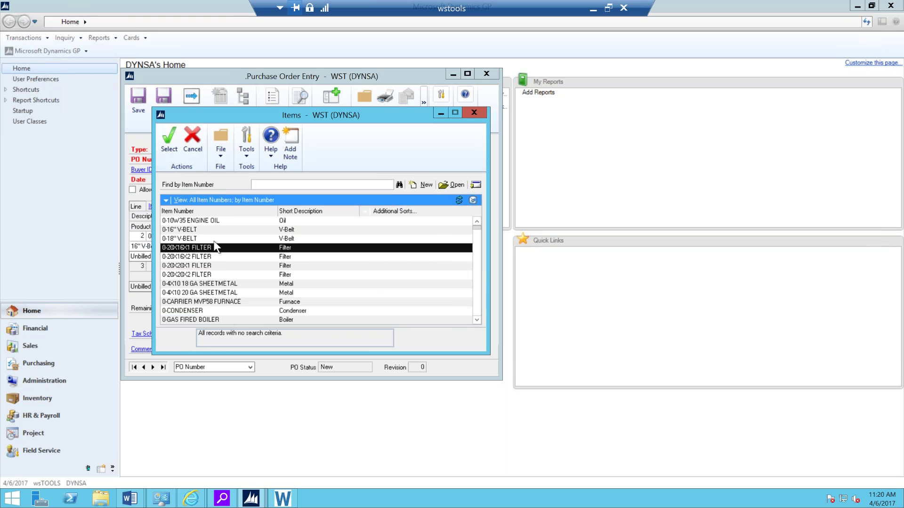
{"action": "left_click", "coordinate": [173, 143]}
{"action": "key", "text": "Tab"}
{"action": "type", "text": "3"}
{"action": "key", "text": "Tab"}
{"action": "key", "text": "Tab"}
{"action": "key", "text": "Tab"}
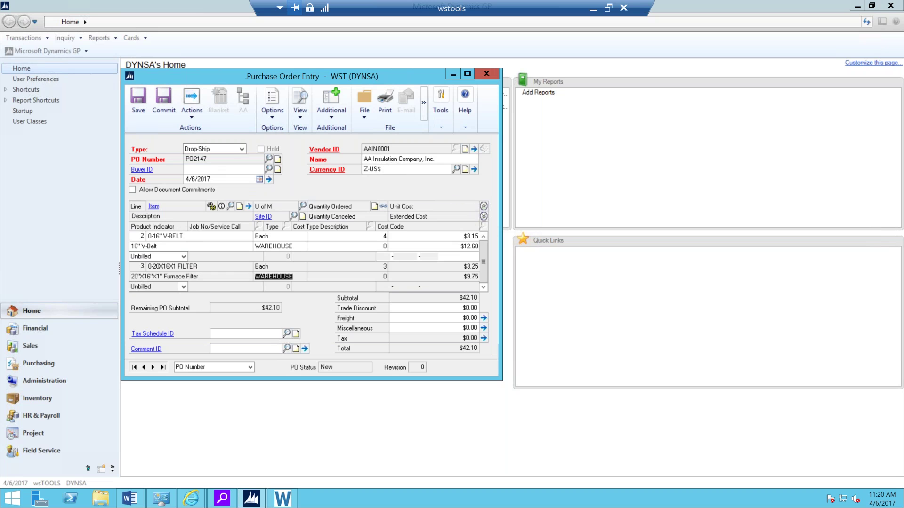
{"action": "key", "text": "Tab"}
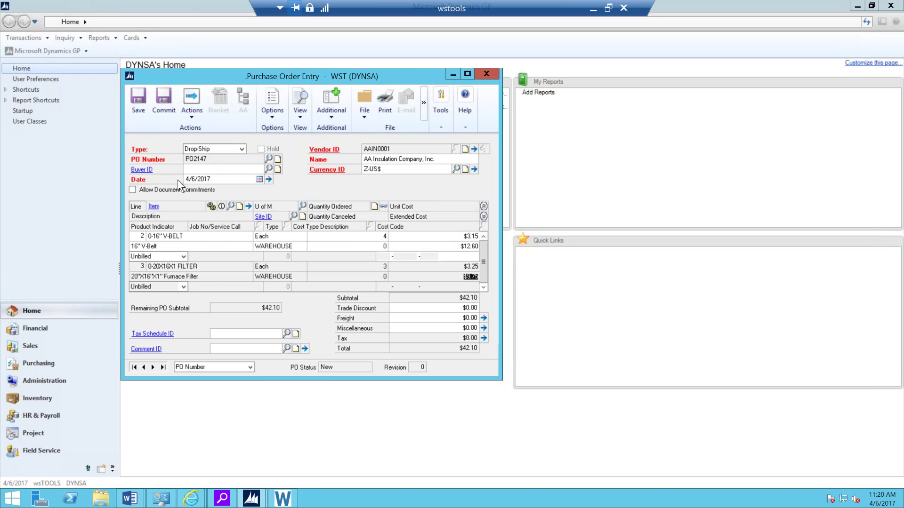
Set the engine oil line's product indicator to Job Cost and its job number to 1001
{"action": "left_click", "coordinate": [198, 243]}
{"action": "left_click", "coordinate": [199, 238]}
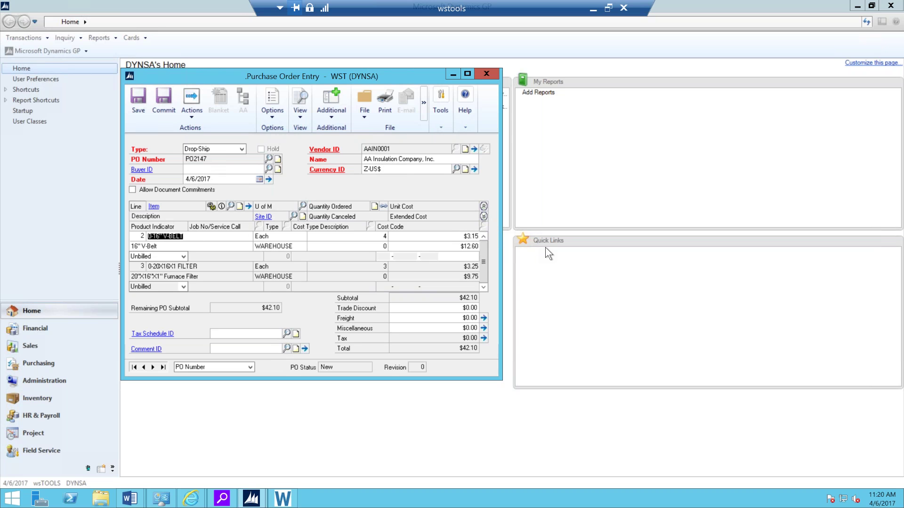
{"action": "left_click", "coordinate": [483, 237]}
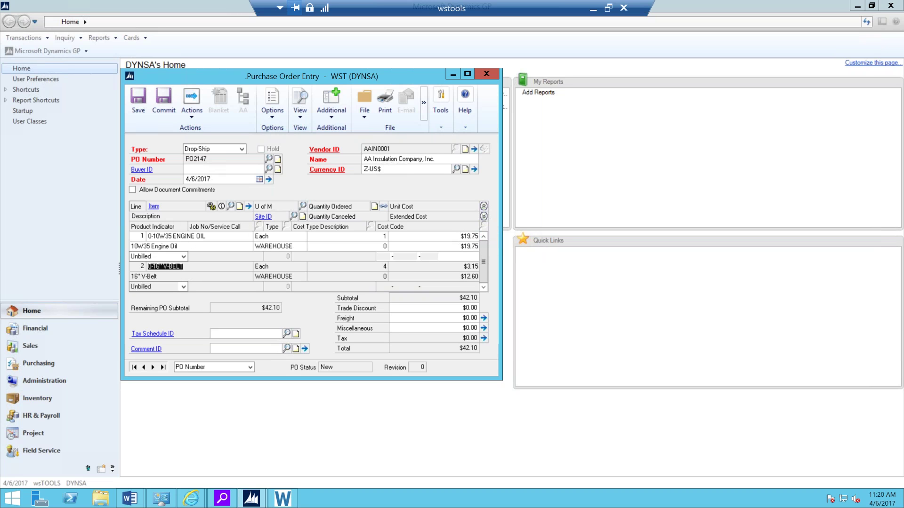
{"action": "left_click", "coordinate": [181, 256]}
{"action": "left_click", "coordinate": [174, 273]}
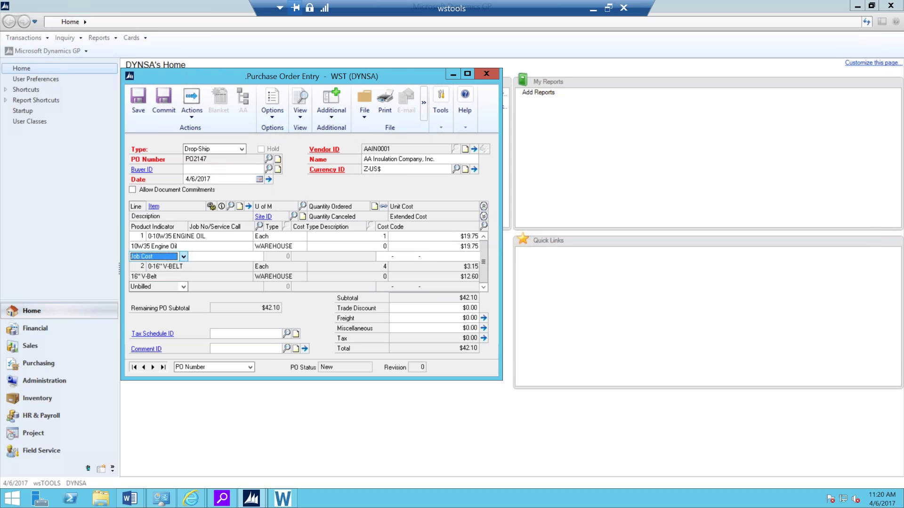
{"action": "left_click", "coordinate": [198, 256]}
{"action": "type", "text": "1001"}
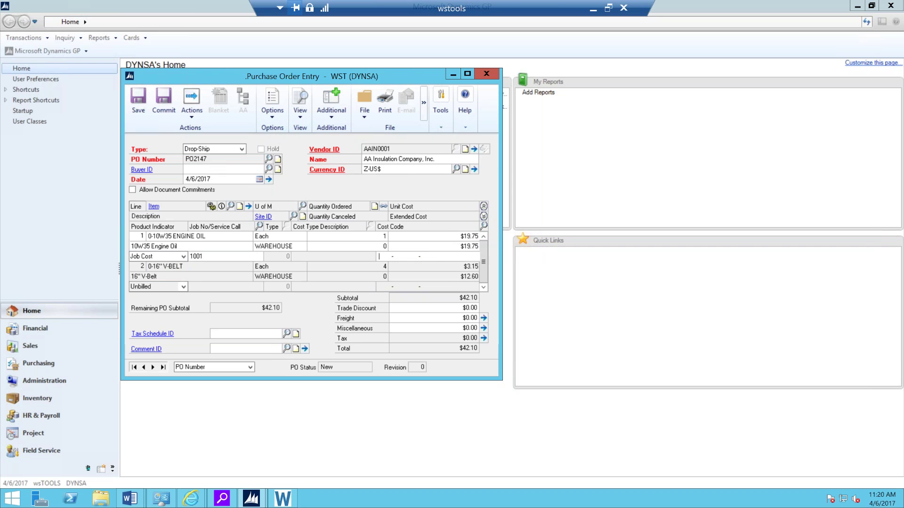
Assign cost code 01-3000-002, 1st Floor - Materials, to the engine oil line from the cost code lookup
{"action": "left_click", "coordinate": [484, 226]}
{"action": "left_click", "coordinate": [253, 213]}
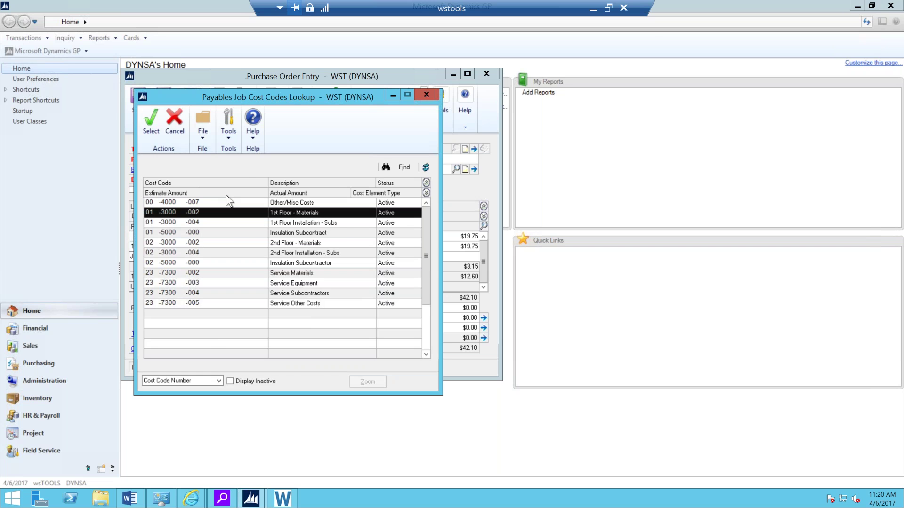
{"action": "left_click", "coordinate": [154, 120]}
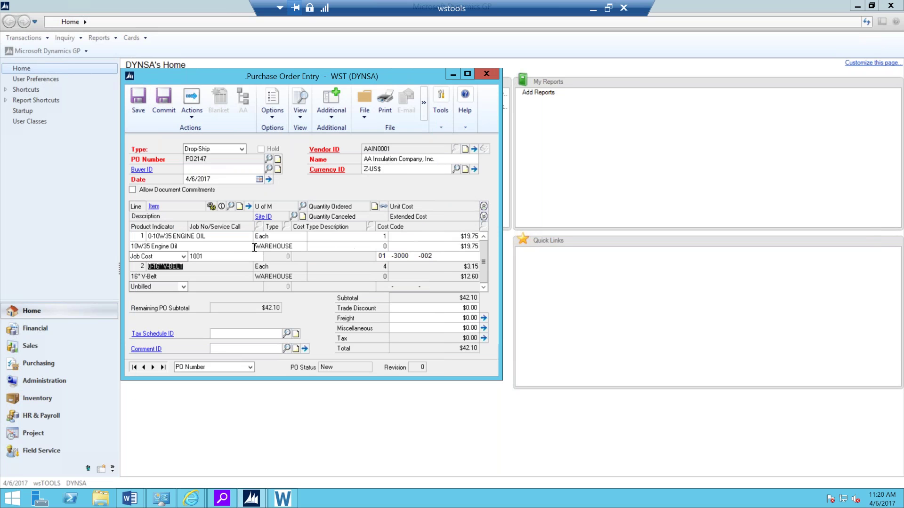
Roll the engine oil line's job cost information down to the other lines without exceeds message, and enlarge the order window to show all lines
{"action": "left_click", "coordinate": [236, 244]}
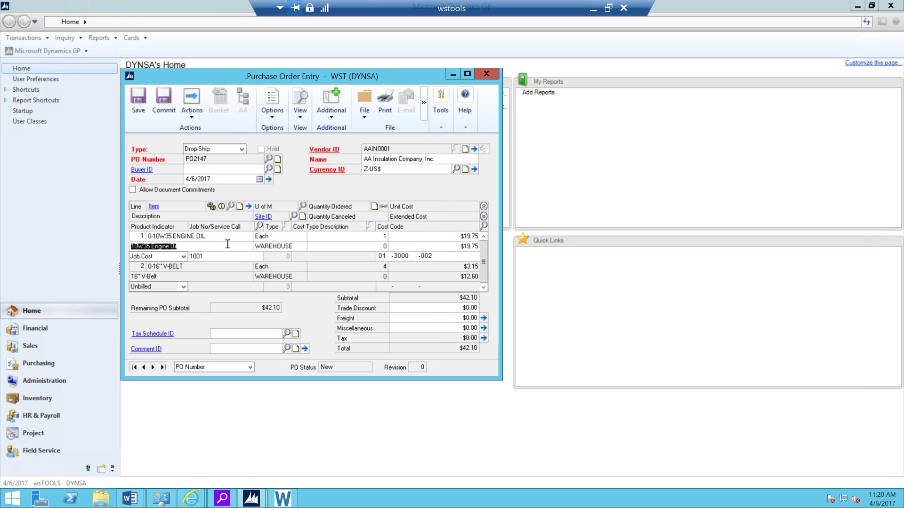
{"action": "left_click", "coordinate": [332, 114]}
{"action": "left_click", "coordinate": [369, 129]}
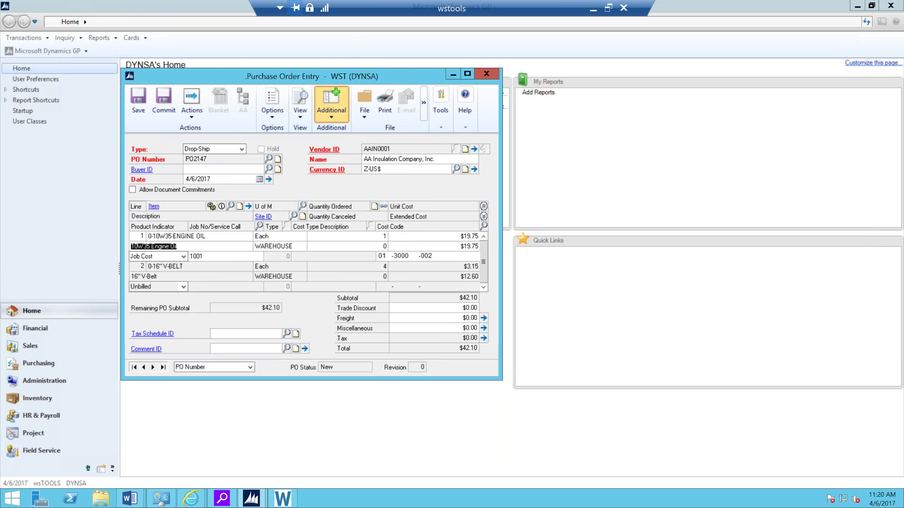
{"action": "left_click", "coordinate": [257, 171]}
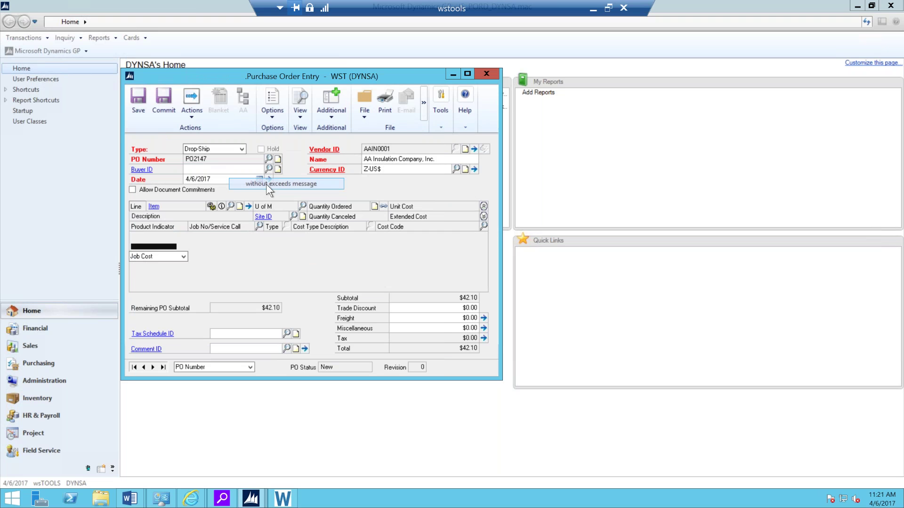
{"action": "left_click_drag", "start_coordinate": [298, 399], "coordinate": [306, 480]}
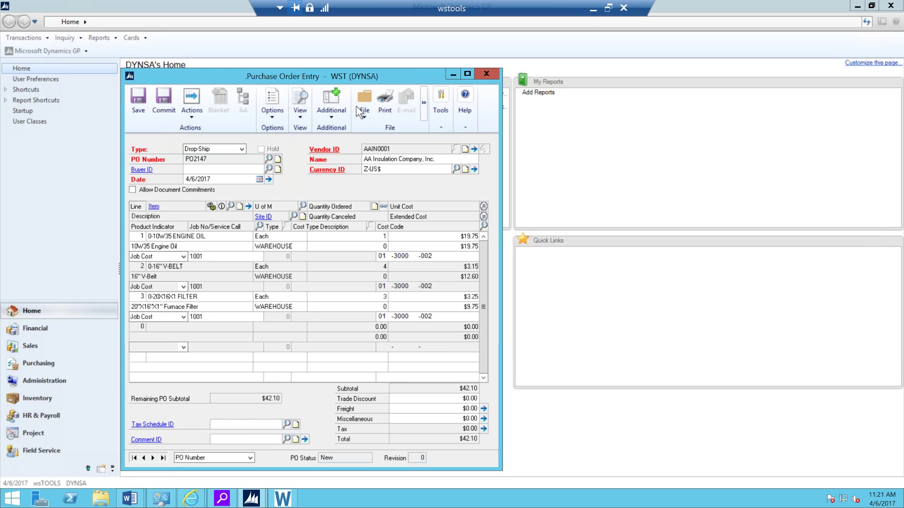
Switch to the PORolldown presentation in PowerPoint and start the slide show at the Contact Information slide
{"action": "left_click", "coordinate": [594, 11]}
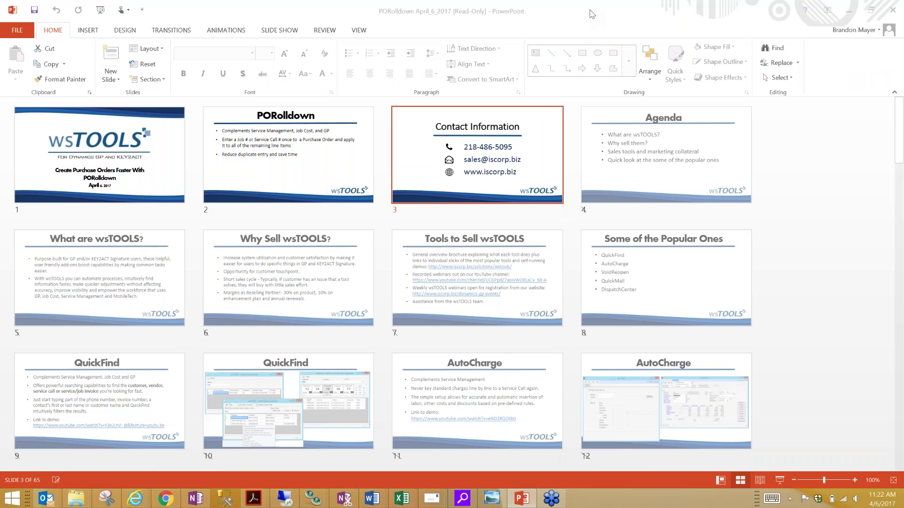
{"action": "left_click", "coordinate": [786, 481]}
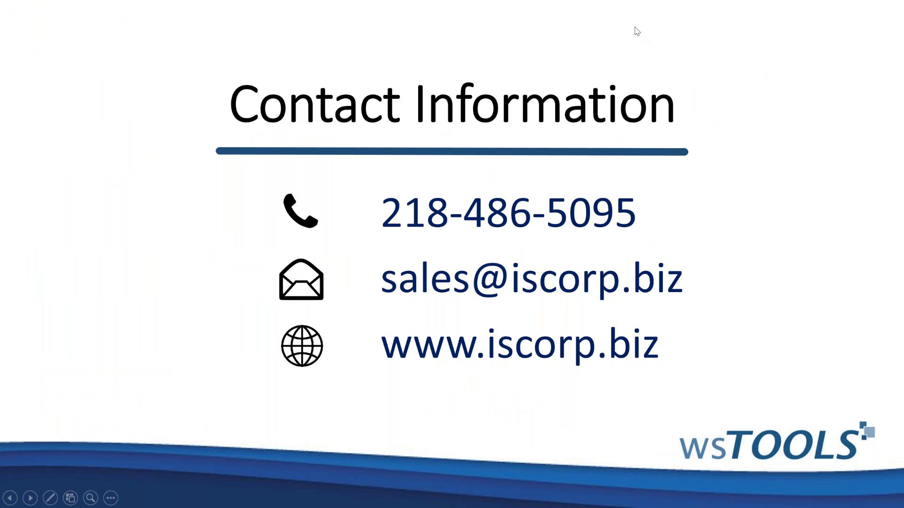